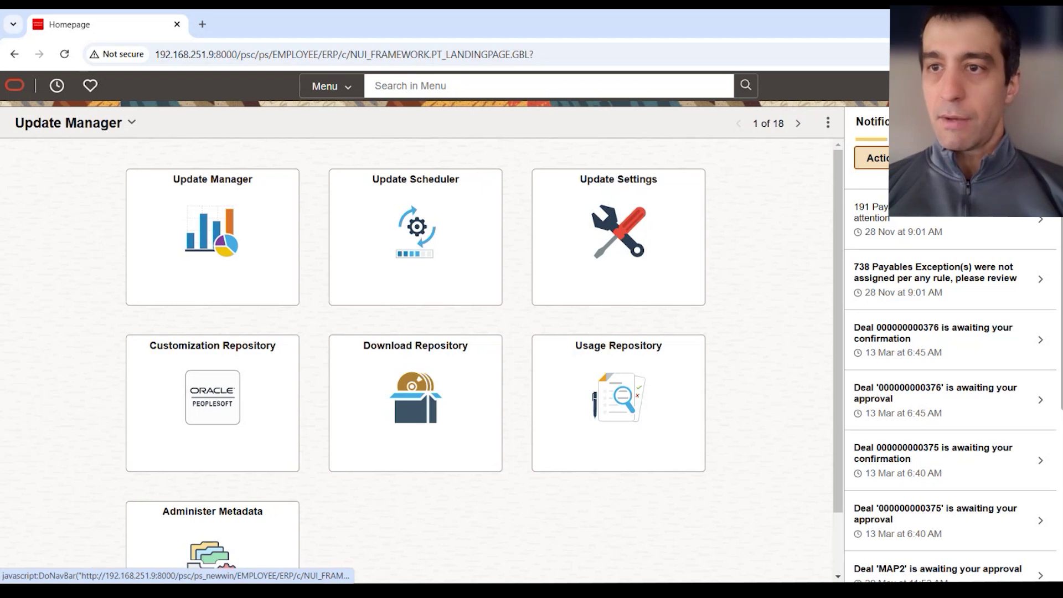
Navigate NavBar Menu > PeopleTools > Integration Broker > Configuration > Integration Gateways.
click(1044, 86)
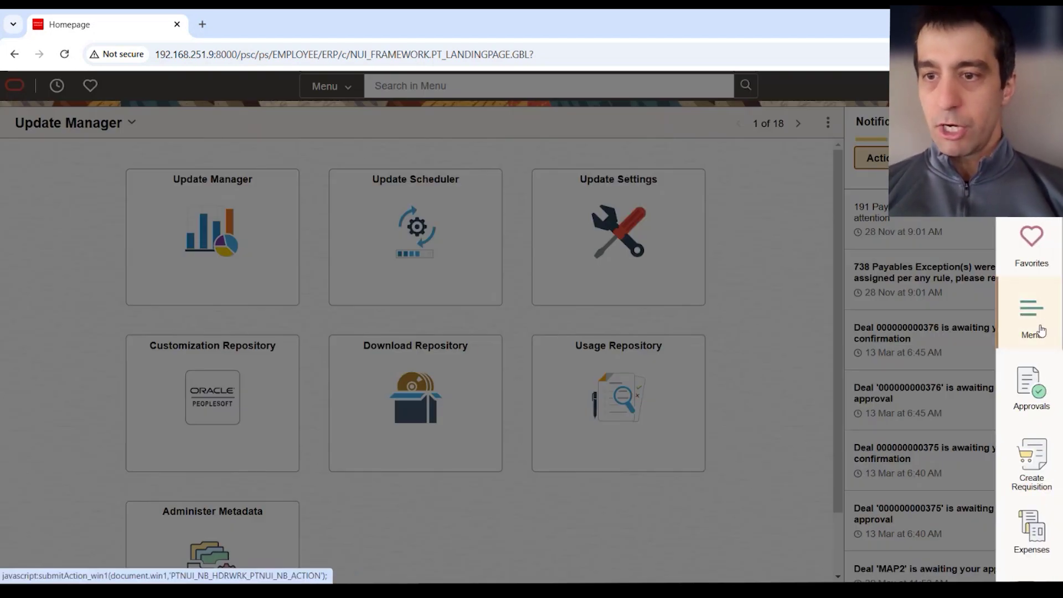
click(1042, 331)
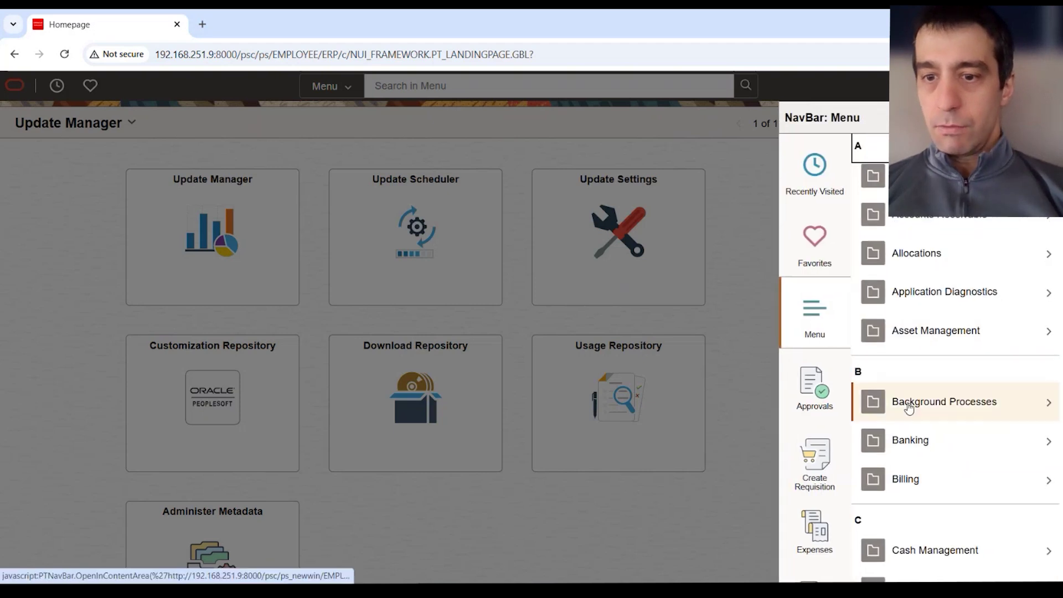
scroll(933, 422, down, 15)
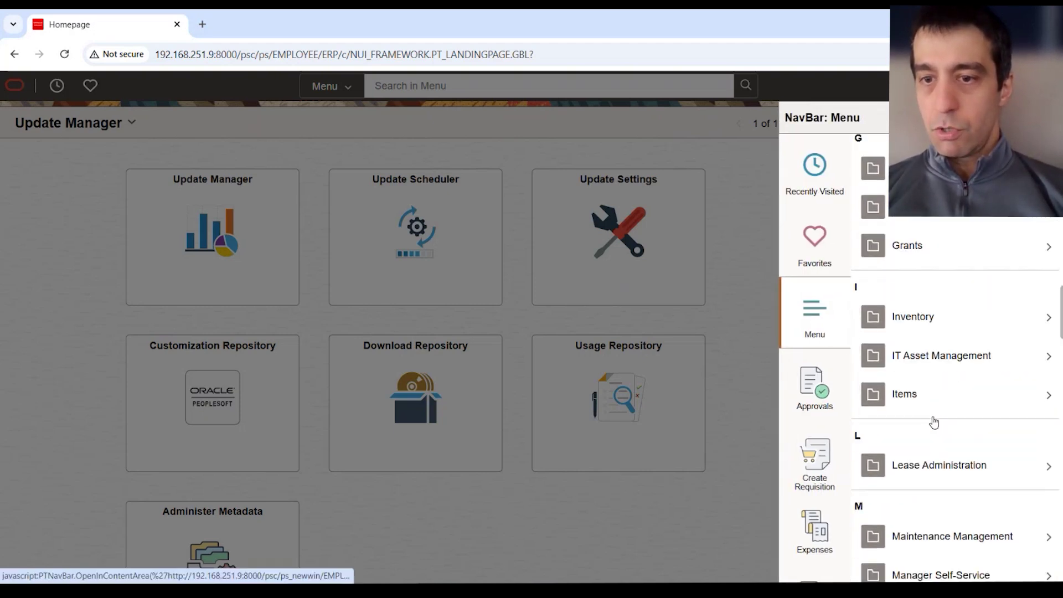
scroll(934, 422, down, 15)
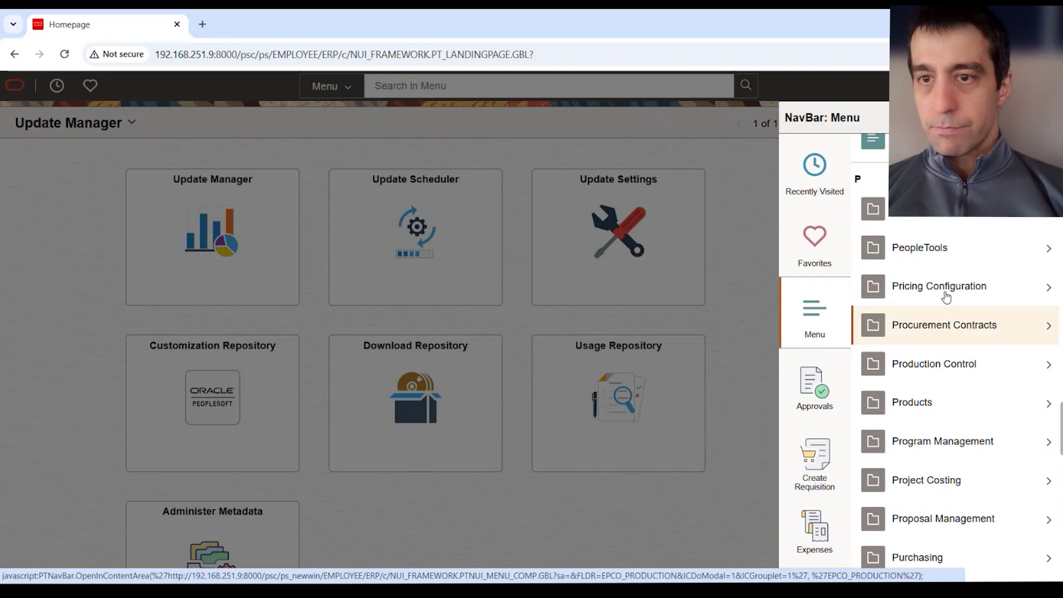
click(963, 248)
scroll(928, 483, down, 1)
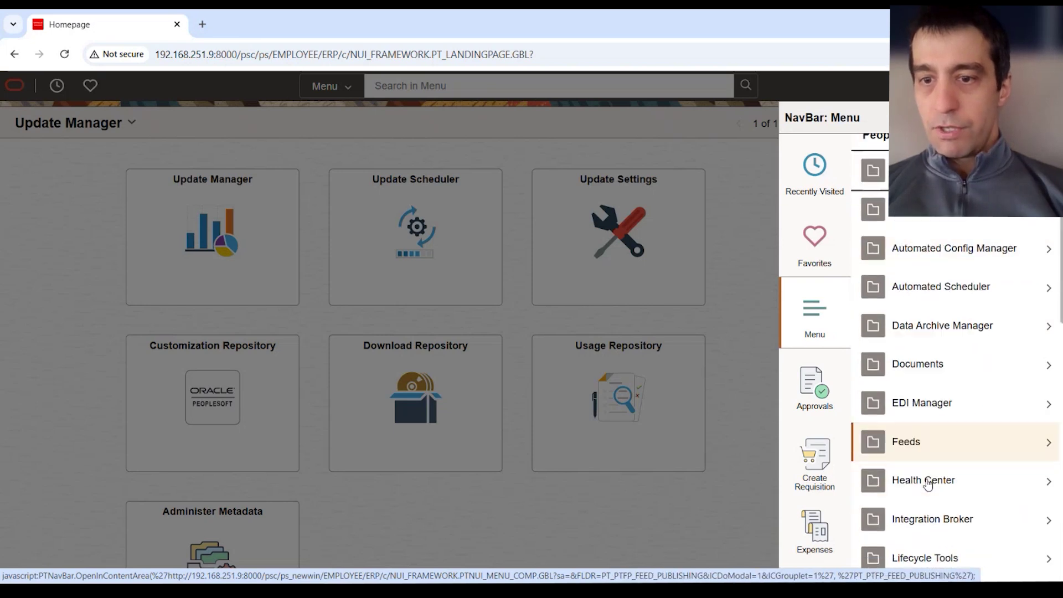
scroll(928, 484, down, 2)
click(933, 444)
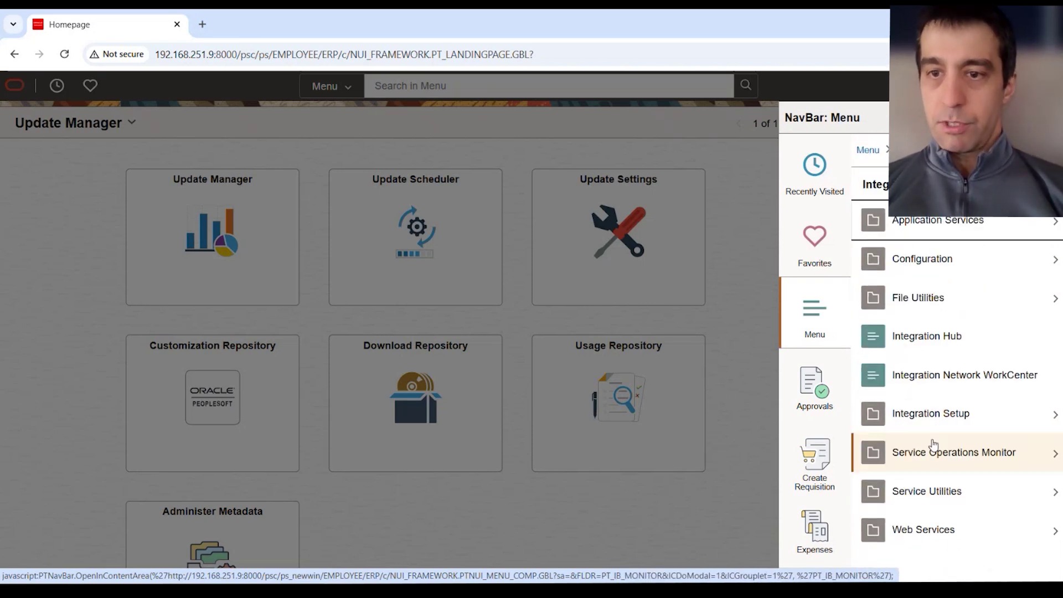
click(977, 264)
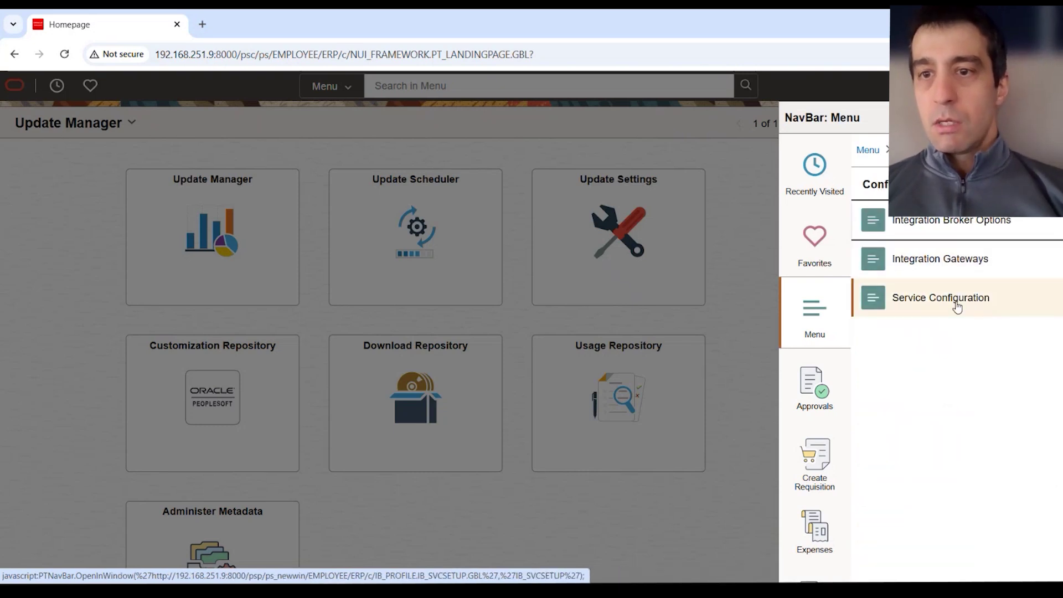
click(963, 268)
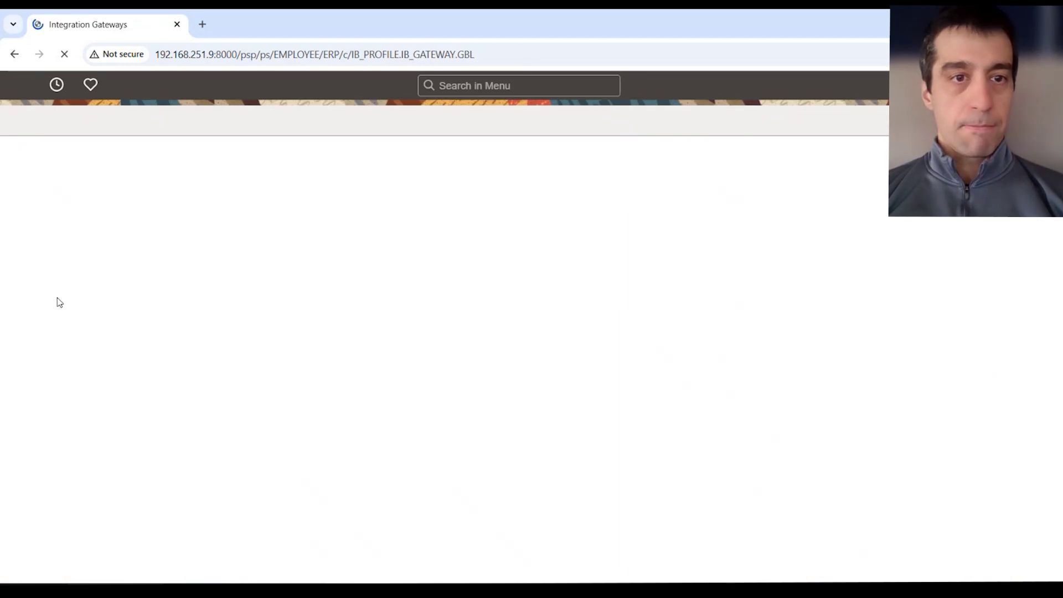
Open the LOCAL gateway, ping it to confirm Status: ACTIVE, then close the status tab.
click(201, 357)
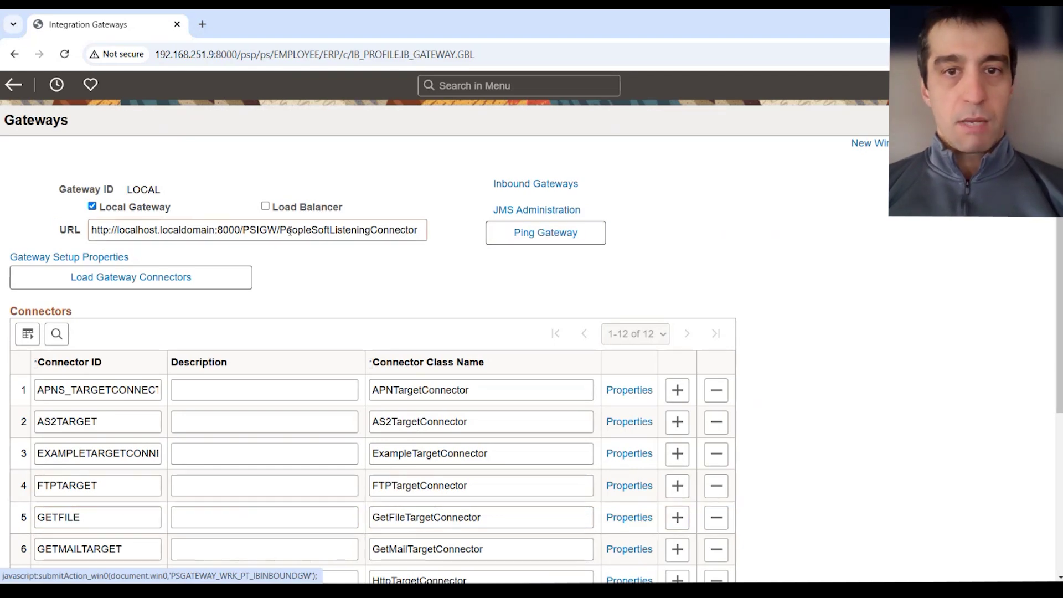
click(548, 240)
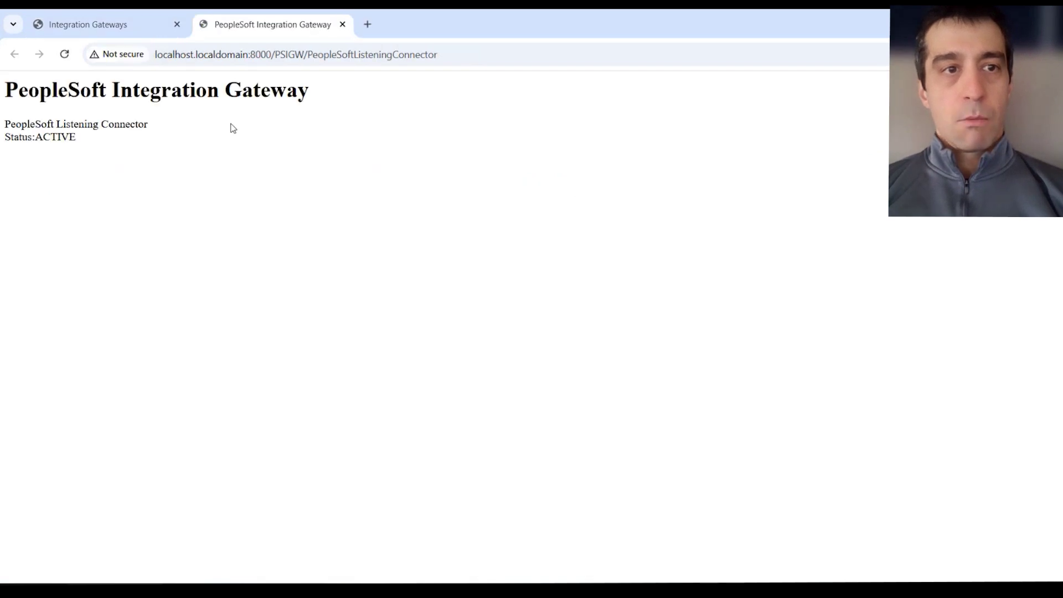
drag(78, 139, 37, 140)
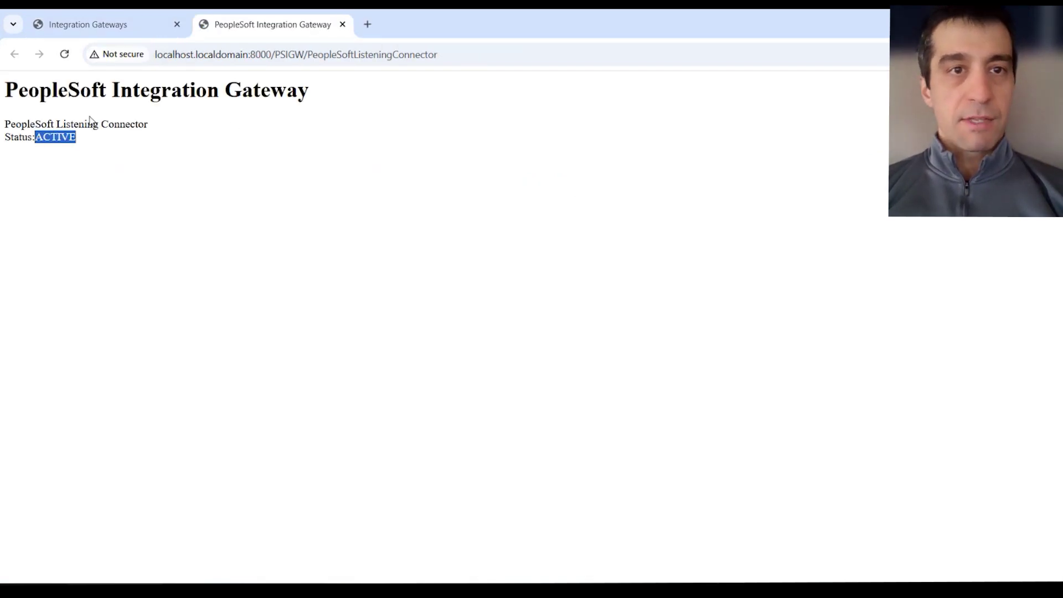
click(342, 25)
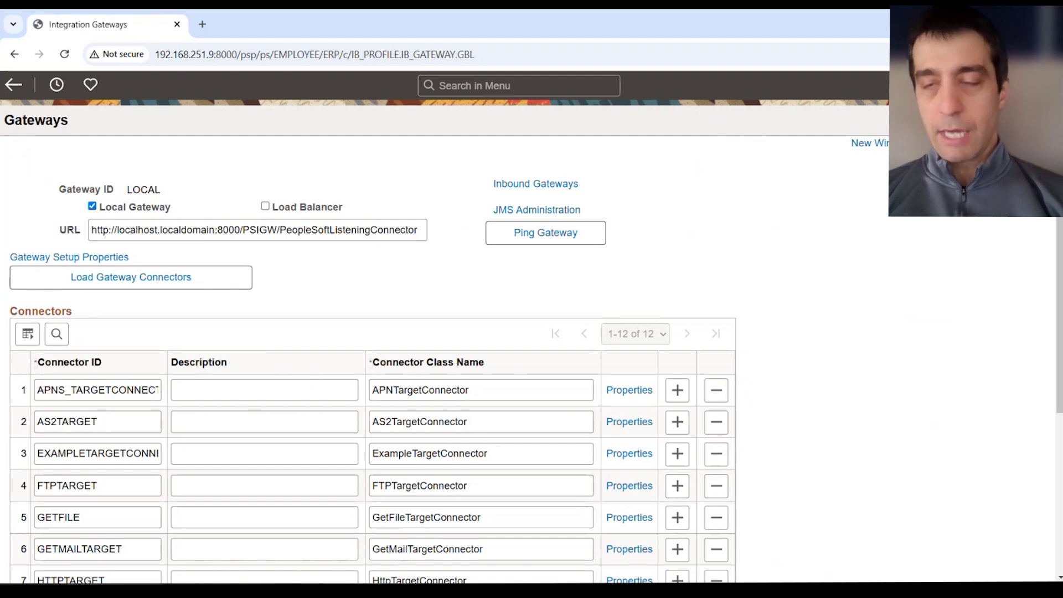
Navigate NavBar Menu > Integration Broker > Integration Setup > Node Definitions.
click(1046, 85)
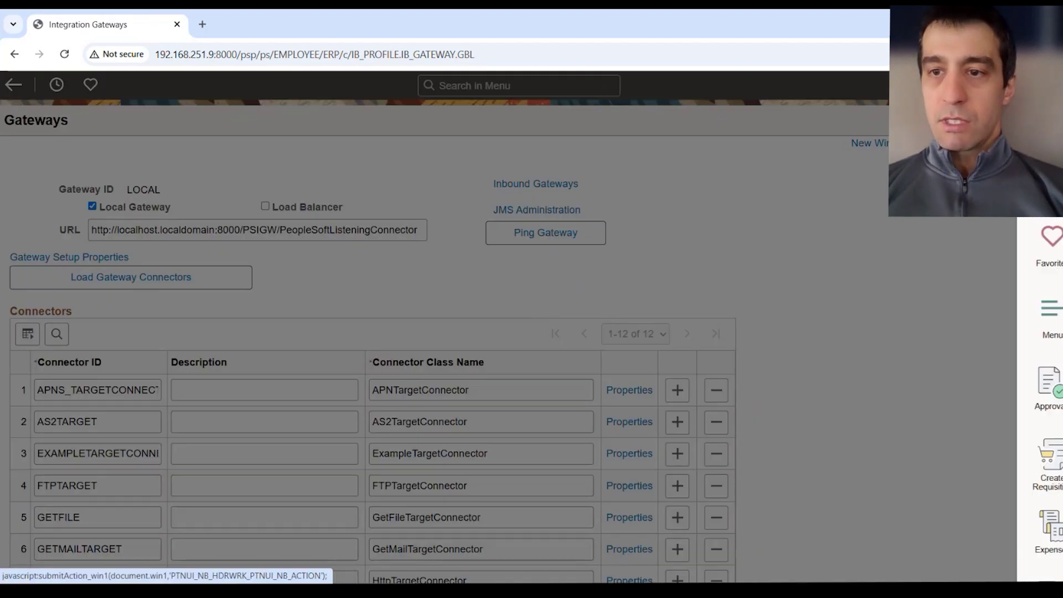
click(1026, 338)
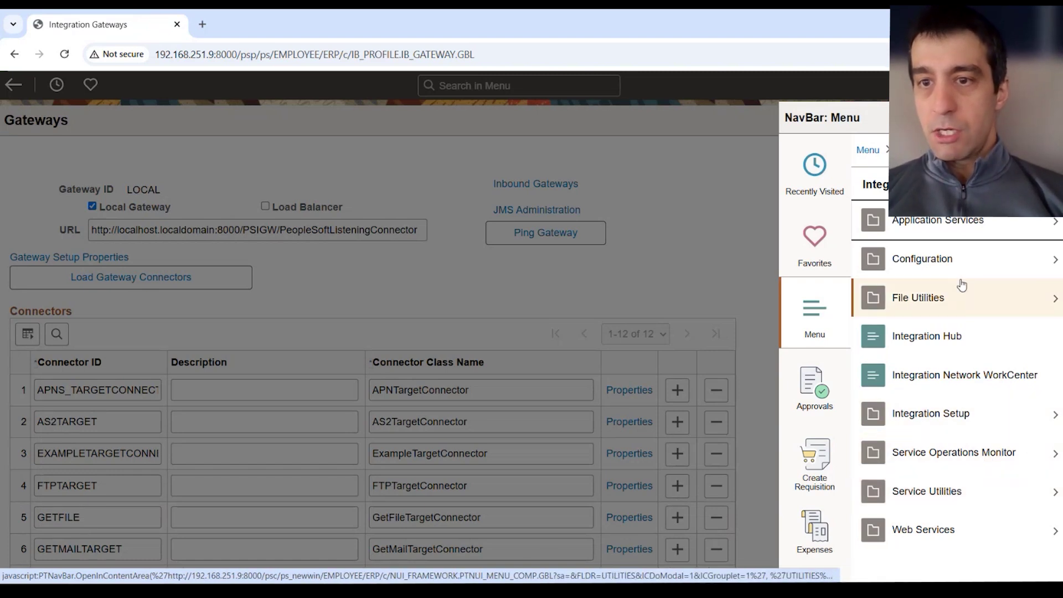
click(989, 259)
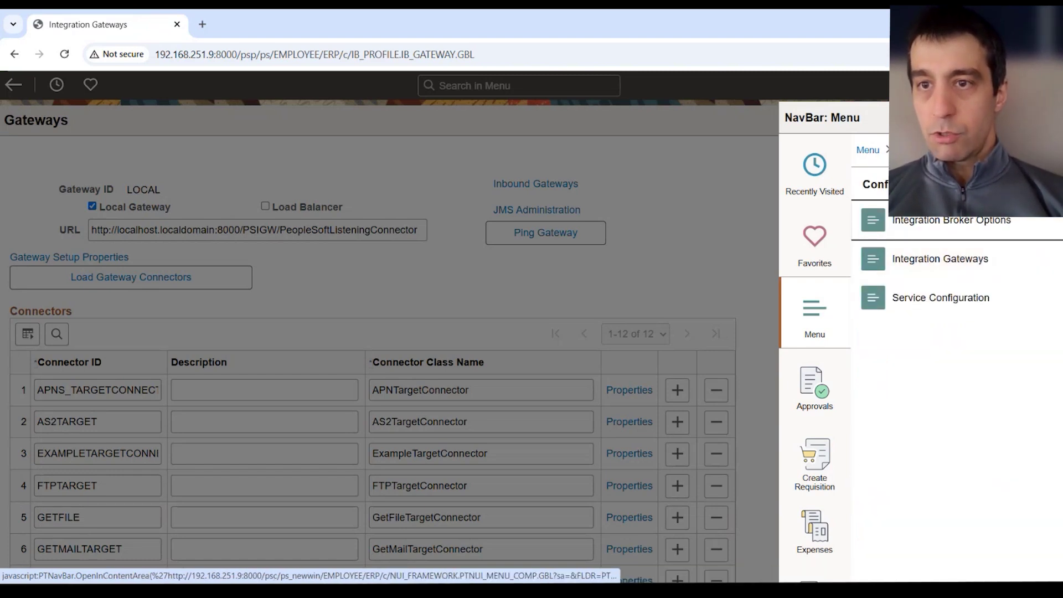
click(930, 150)
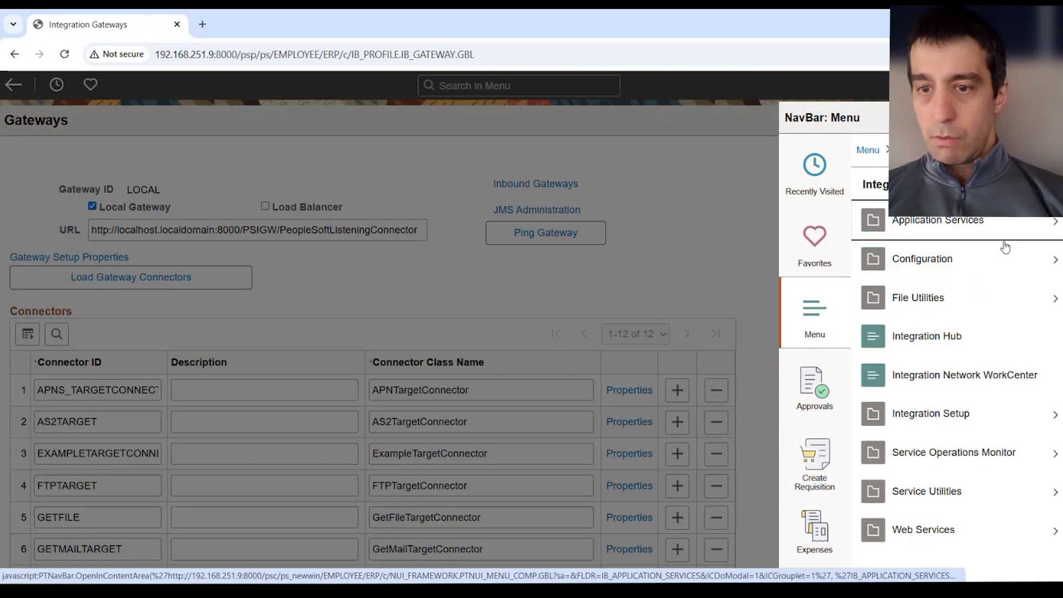
click(991, 423)
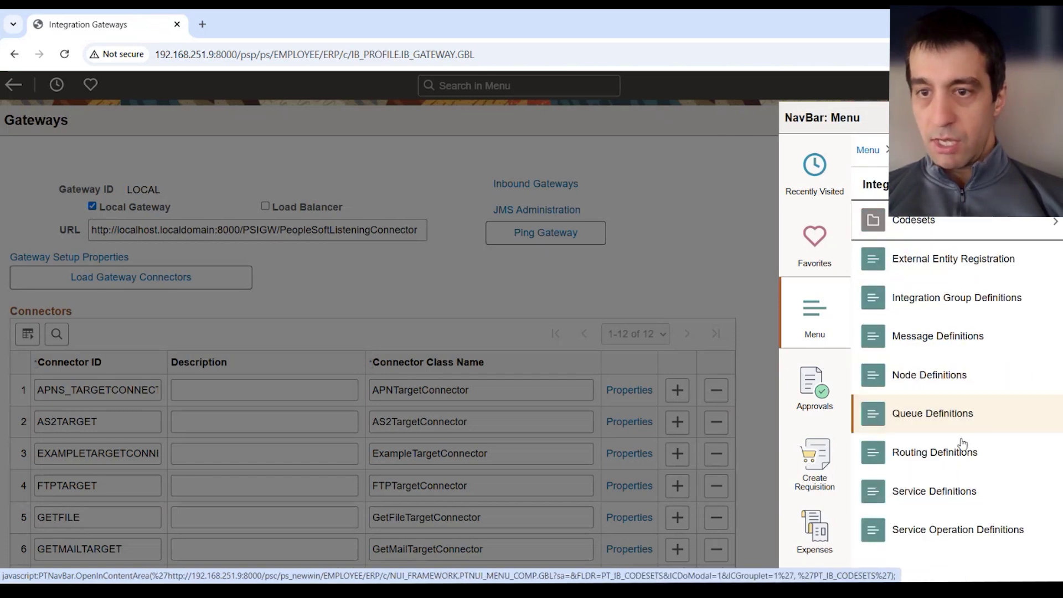
click(954, 381)
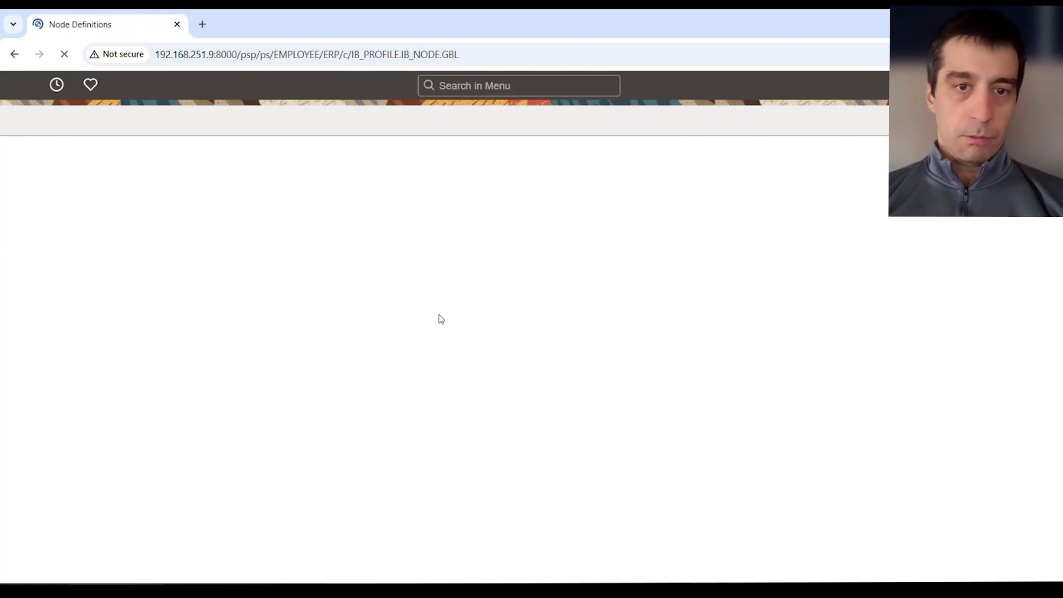
List all 72 nodes, sort by Node Type and Default Local Node, and open PSFT_EP.
click(200, 382)
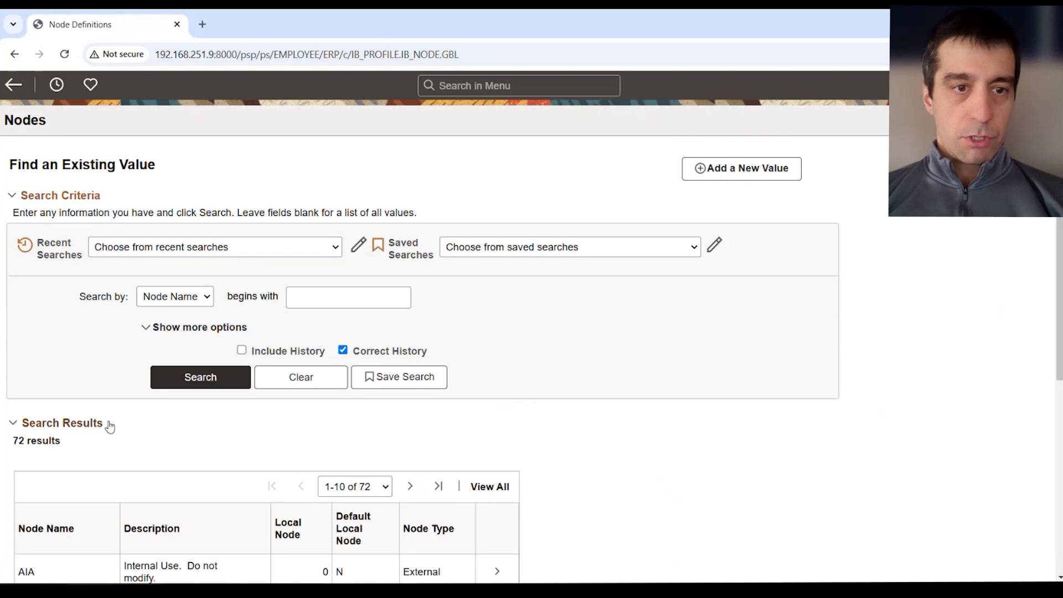
scroll(109, 426, down, 4)
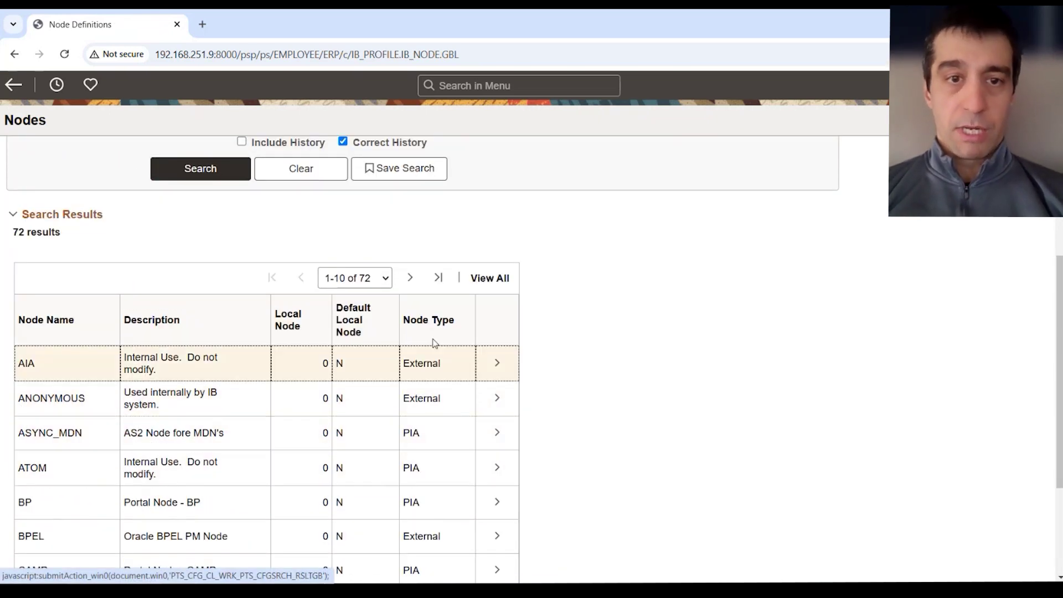
click(439, 320)
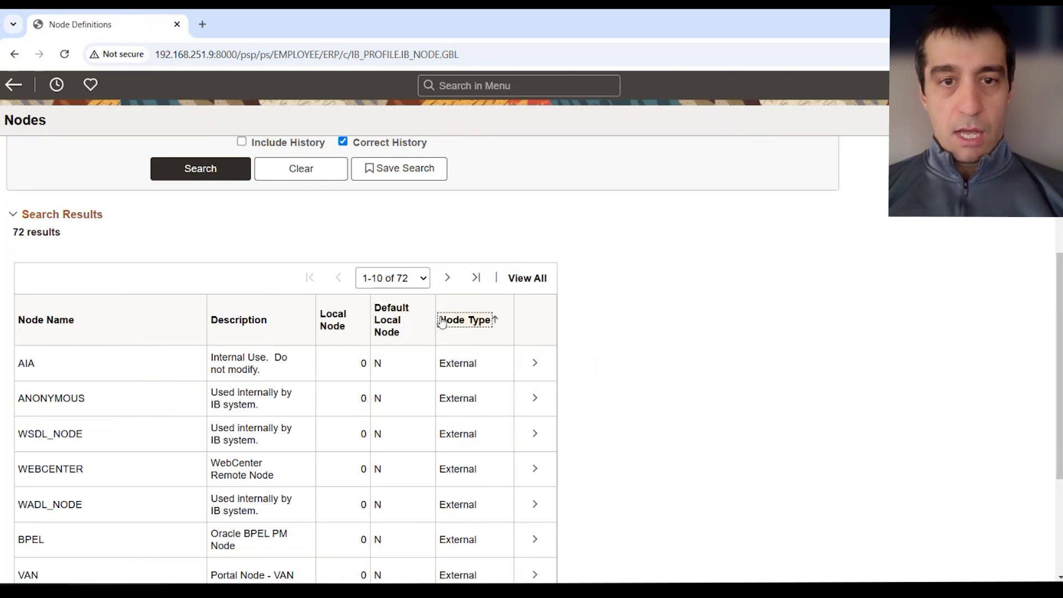
click(442, 321)
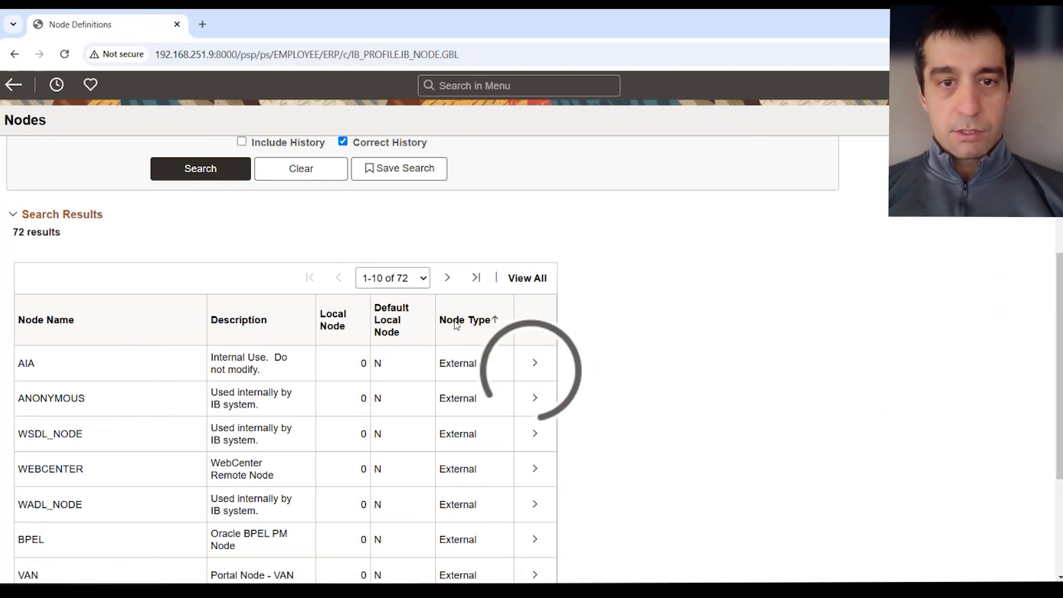
click(376, 334)
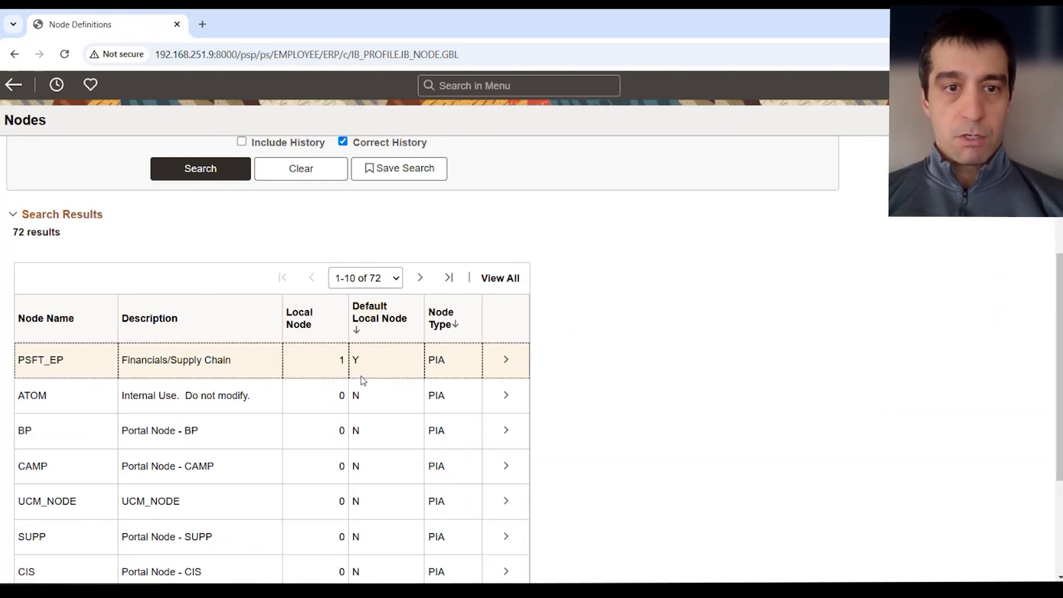
click(351, 361)
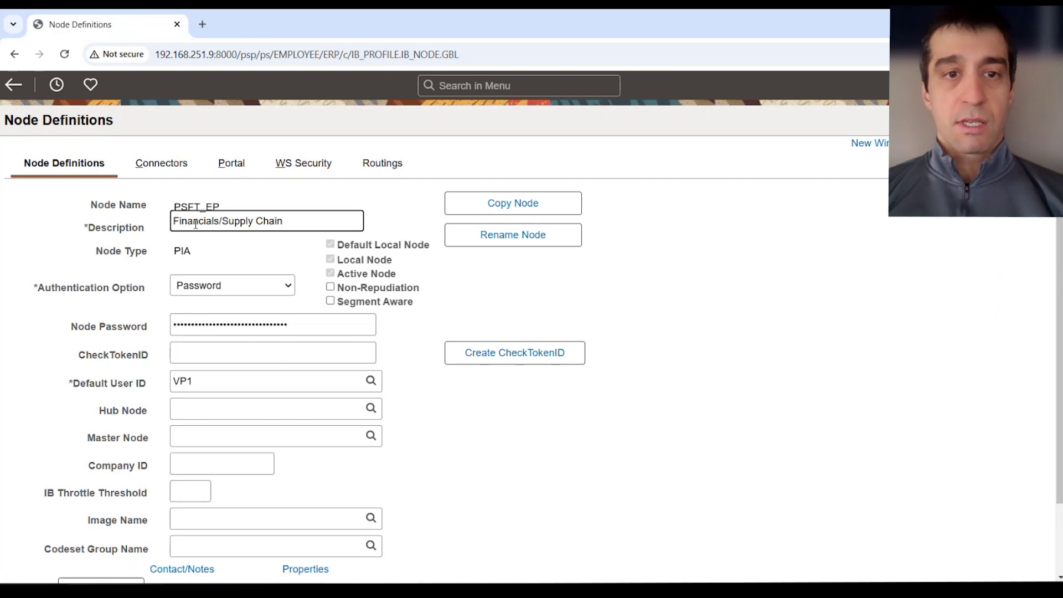
Highlight the PSFT_EP node name on its node definition page.
drag(225, 208, 165, 212)
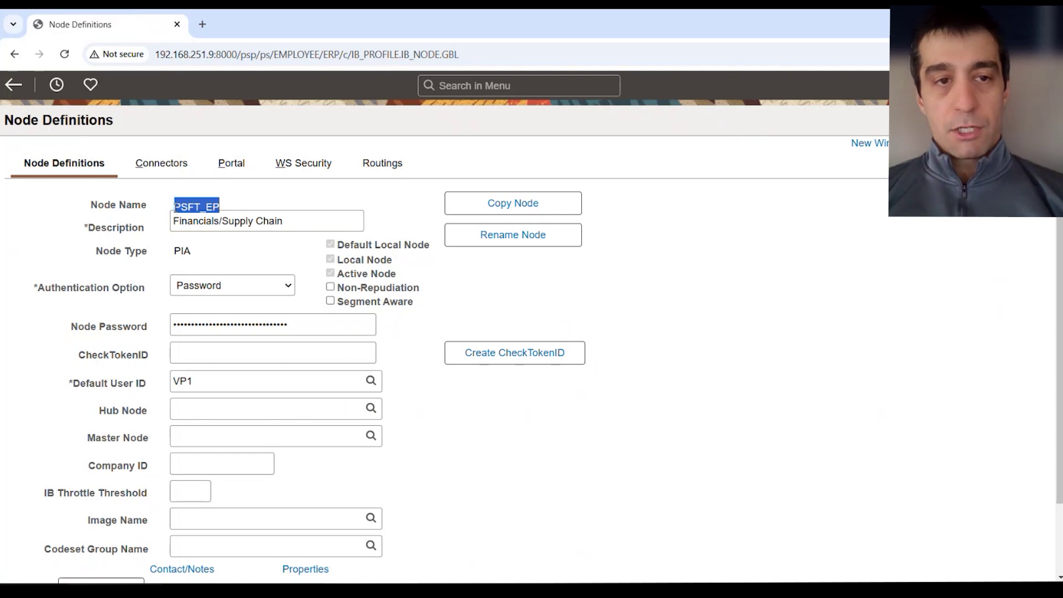
click(175, 209)
drag(174, 208, 252, 211)
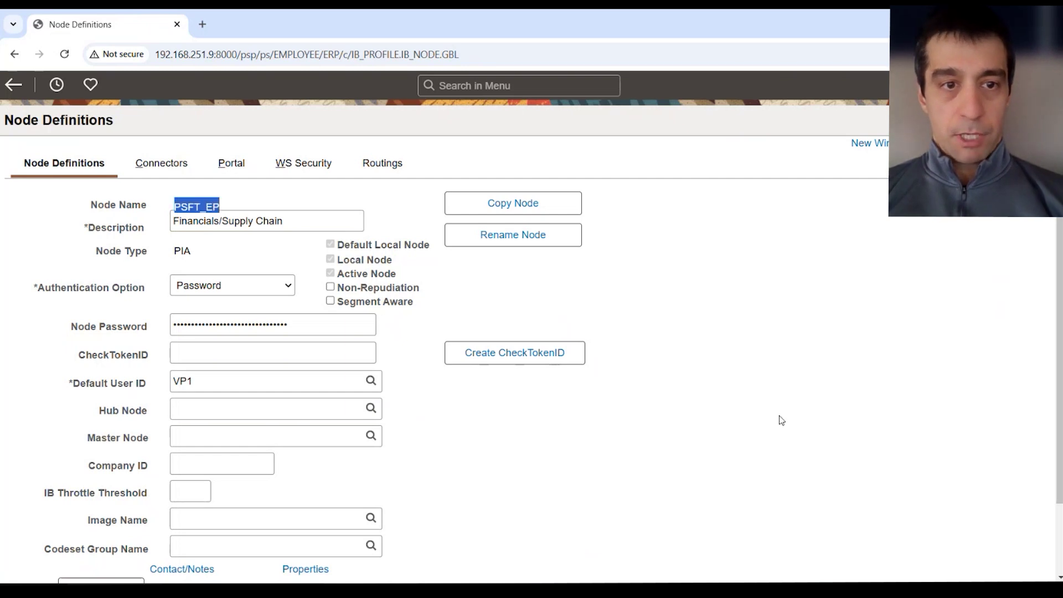
click(733, 410)
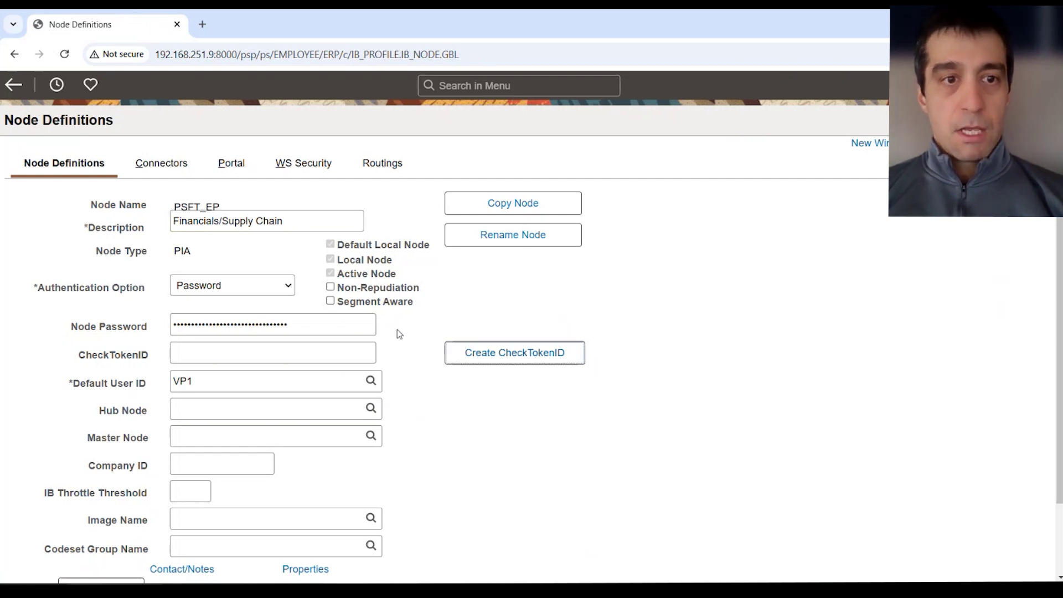
Ping PSFT_EP from its Connectors tab and confirm Success through gateway LOCAL and connector PSFTTARGET.
click(176, 171)
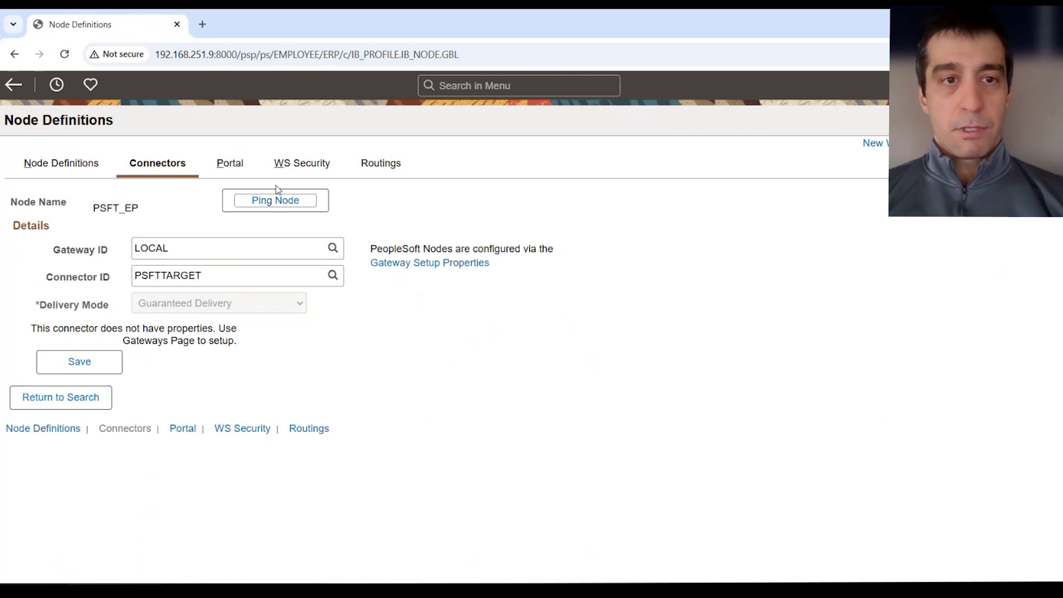
click(274, 202)
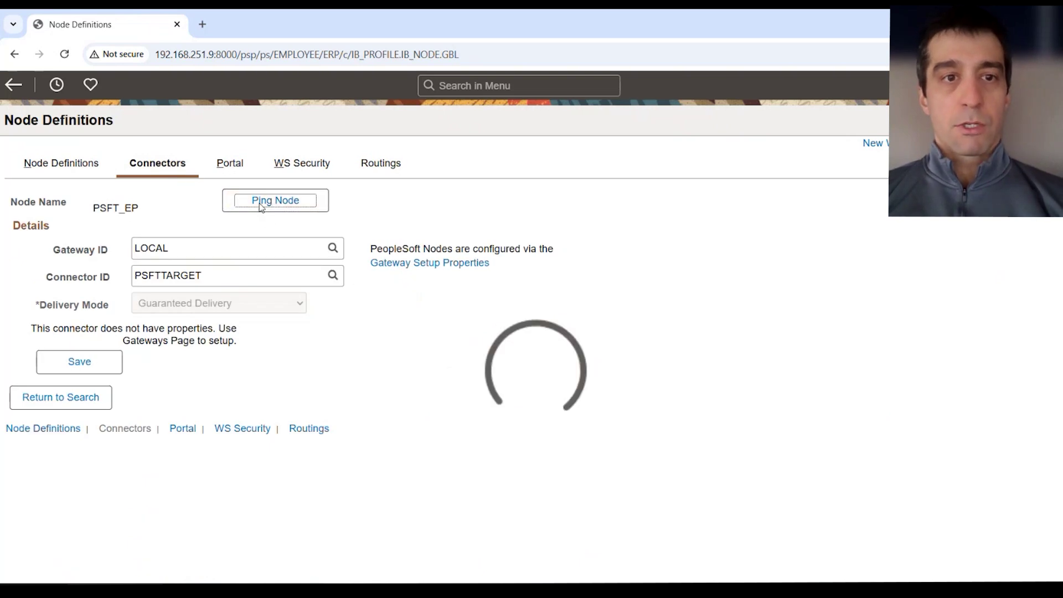
drag(640, 341, 738, 349)
click(419, 368)
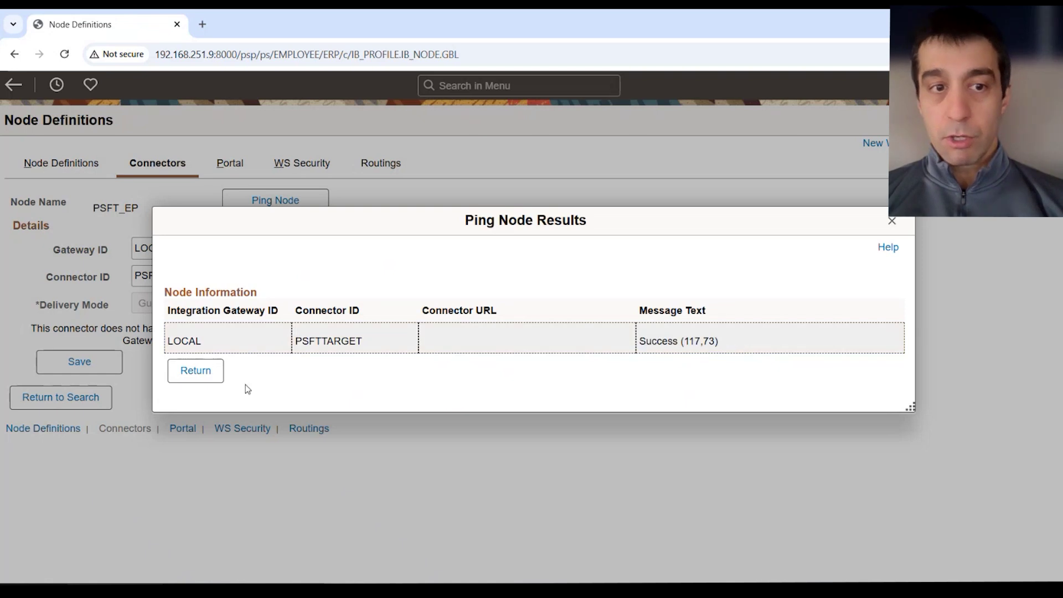
click(213, 376)
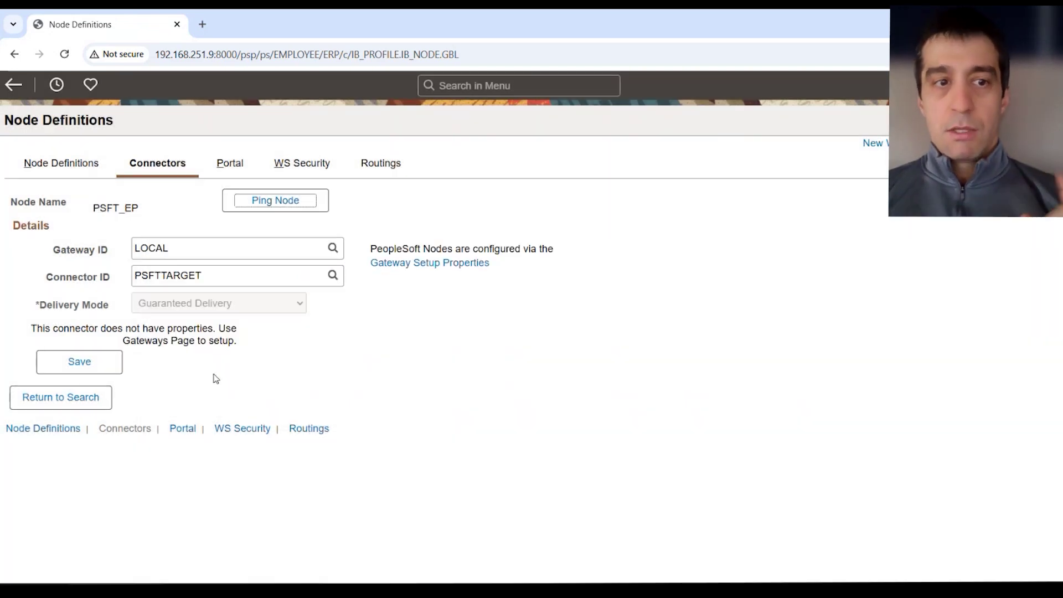
Return to the node search page and rerun the Nodes search.
click(95, 398)
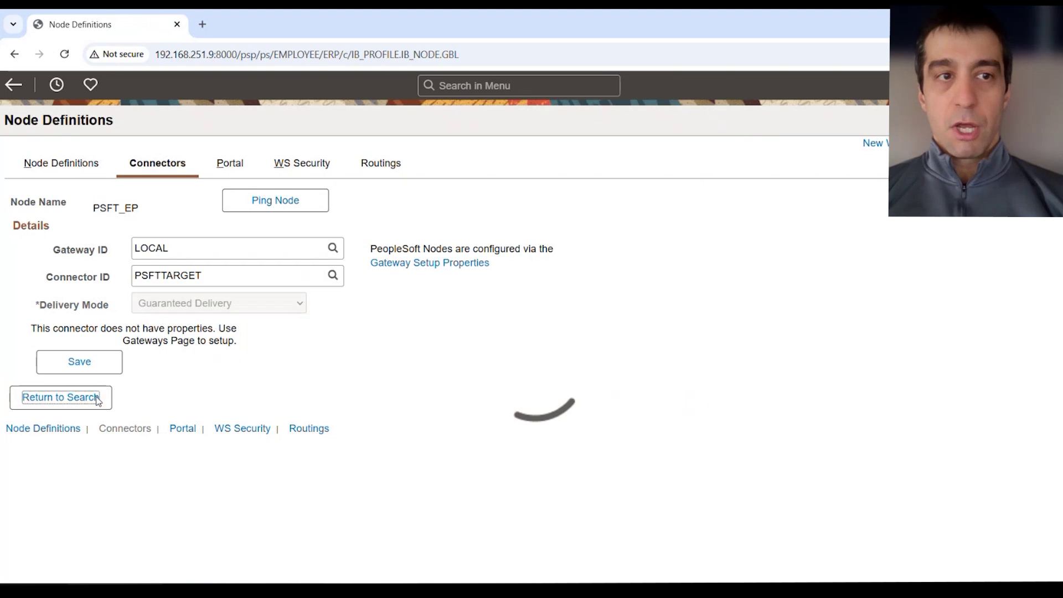
scroll(193, 439, down, 1)
click(214, 311)
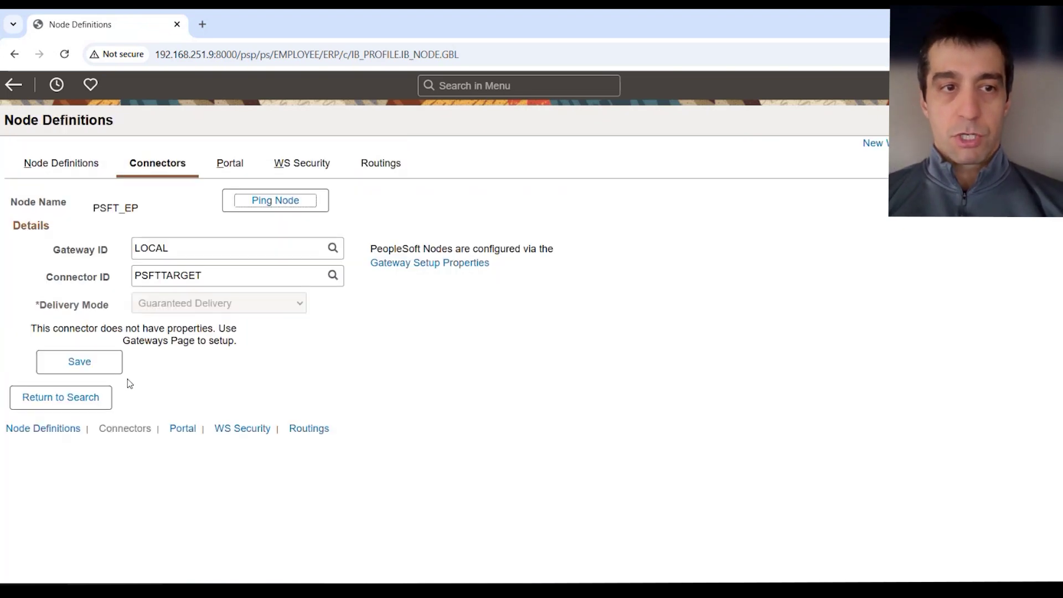
Clear the PSFT_EP Node Name criterion, search all nodes, sort by name, and open ANONYMOUS.
click(59, 398)
drag(366, 250, 185, 255)
key(BackSpace)
click(219, 330)
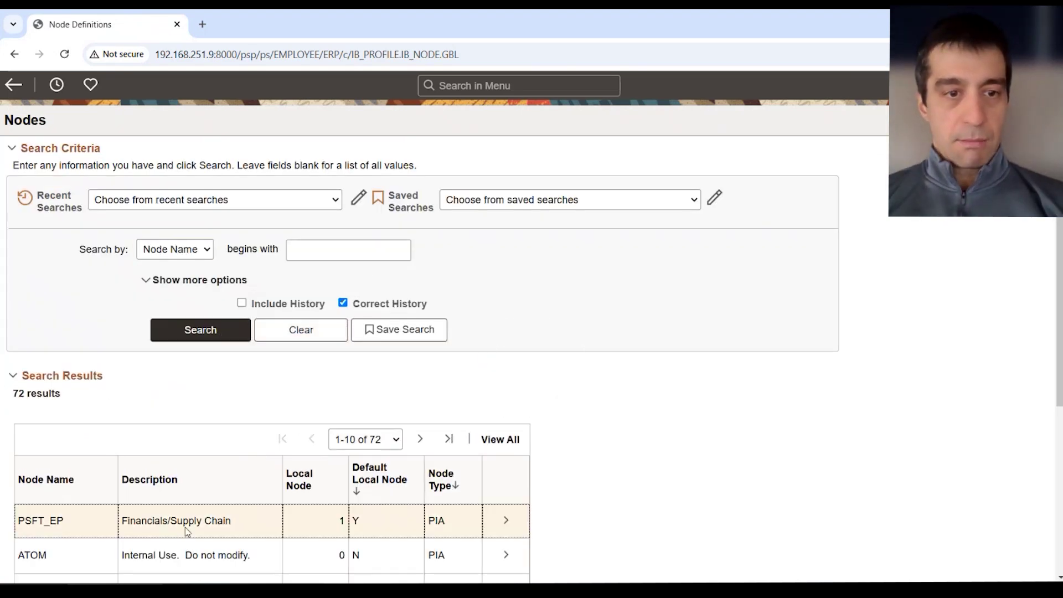
scroll(97, 460, down, 2)
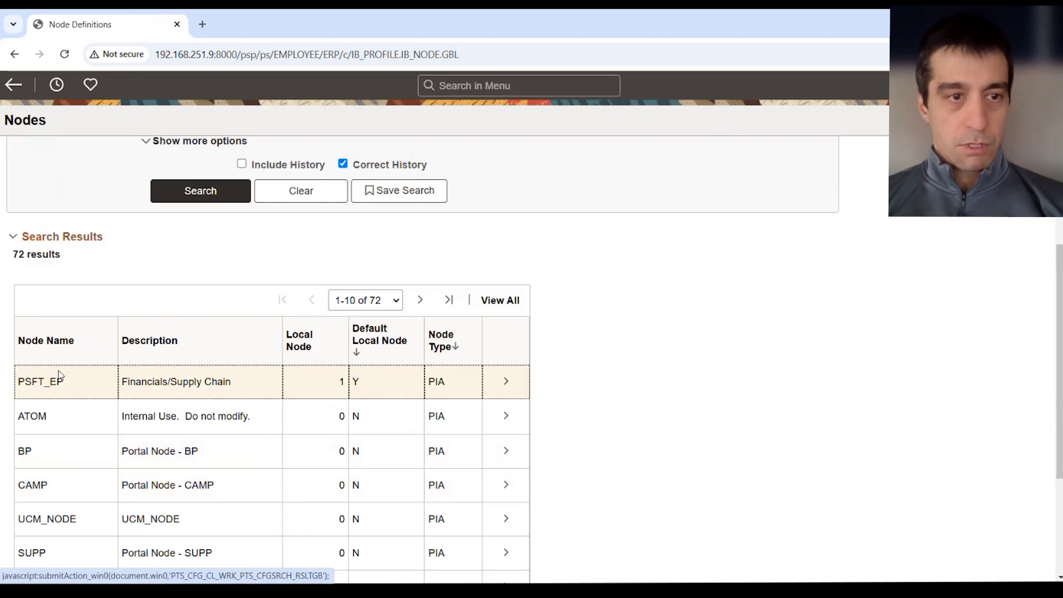
click(61, 342)
click(111, 434)
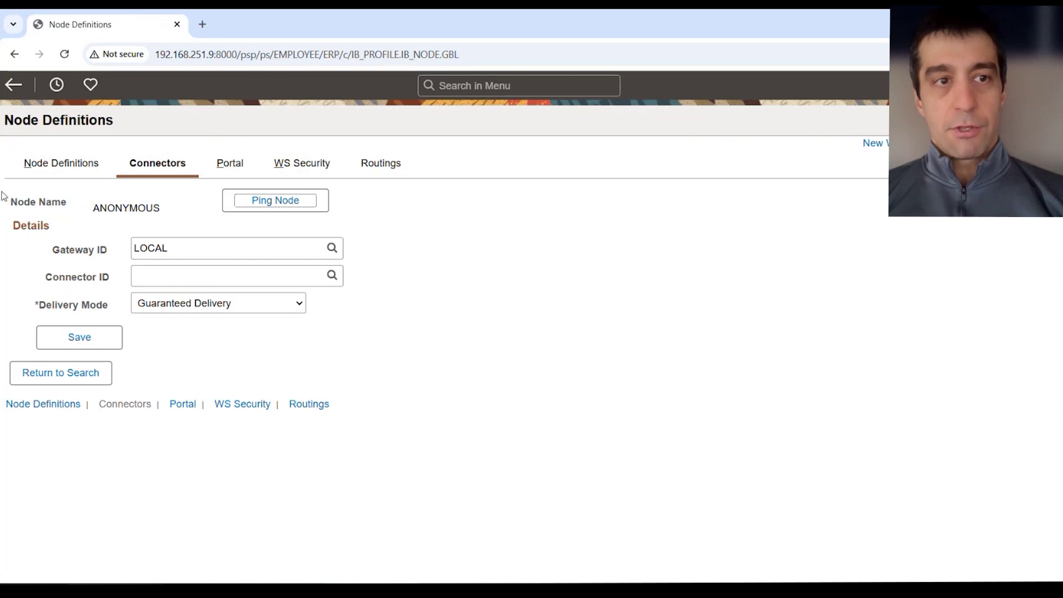
Check on the Node Definitions tab that ANONYMOUS's Default User ID is VP1.
click(61, 163)
click(195, 341)
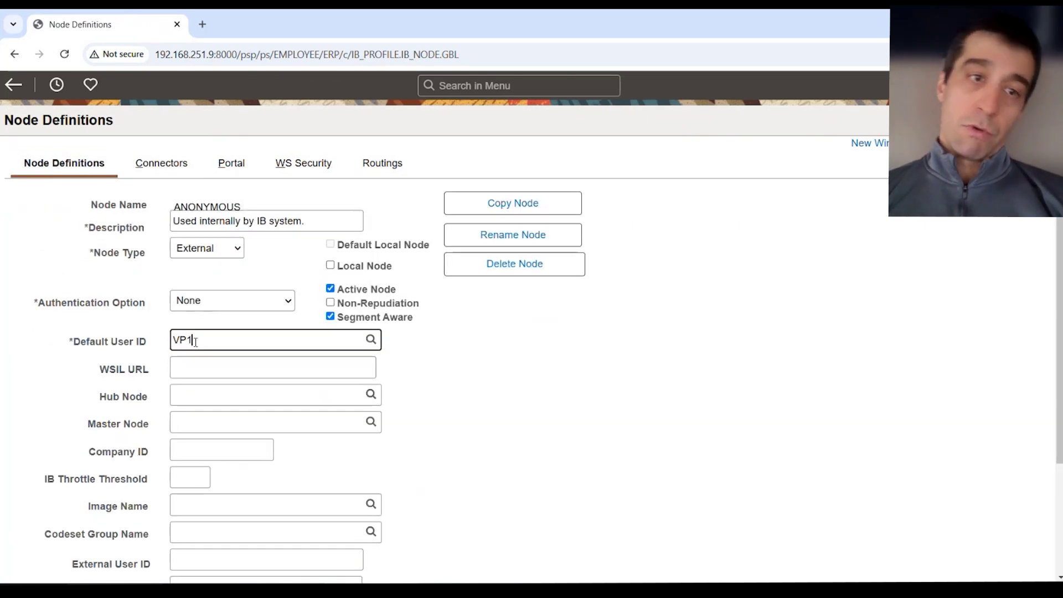
double_click(195, 342)
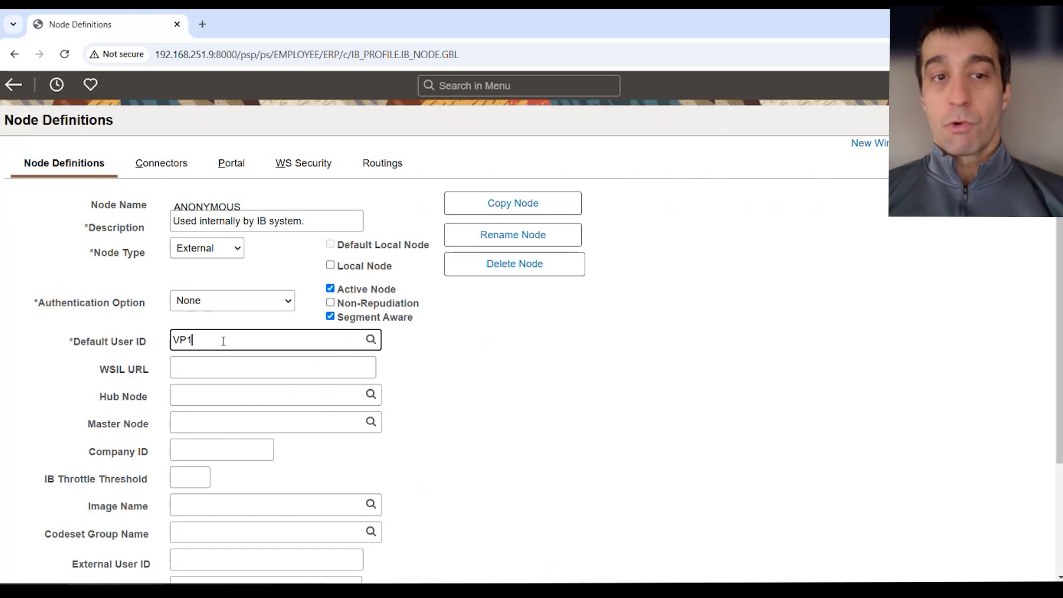
drag(224, 341, 135, 344)
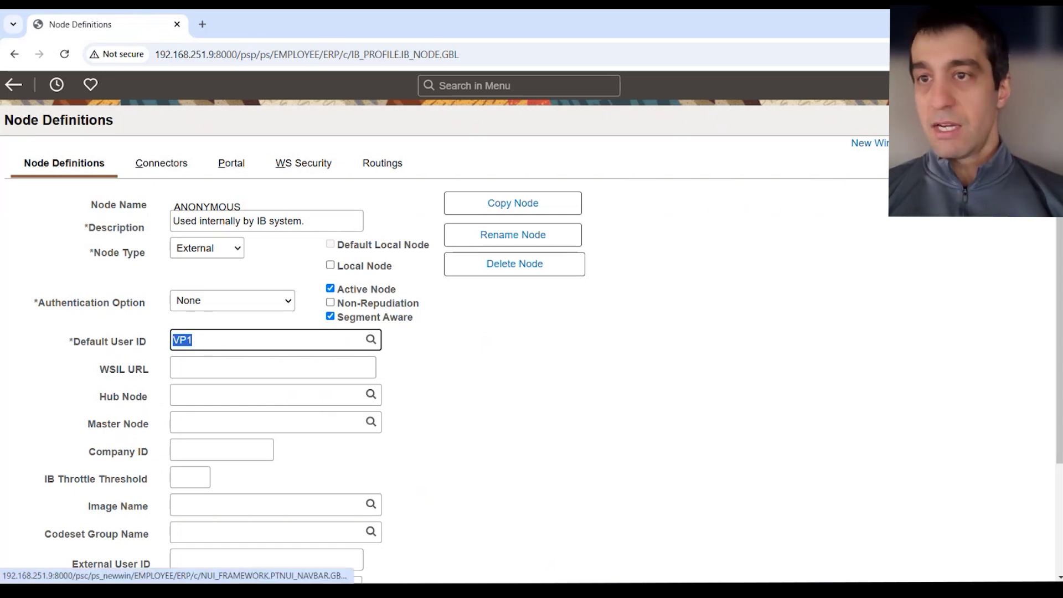
Open the node pages in a second browser window via New Window.
click(1042, 85)
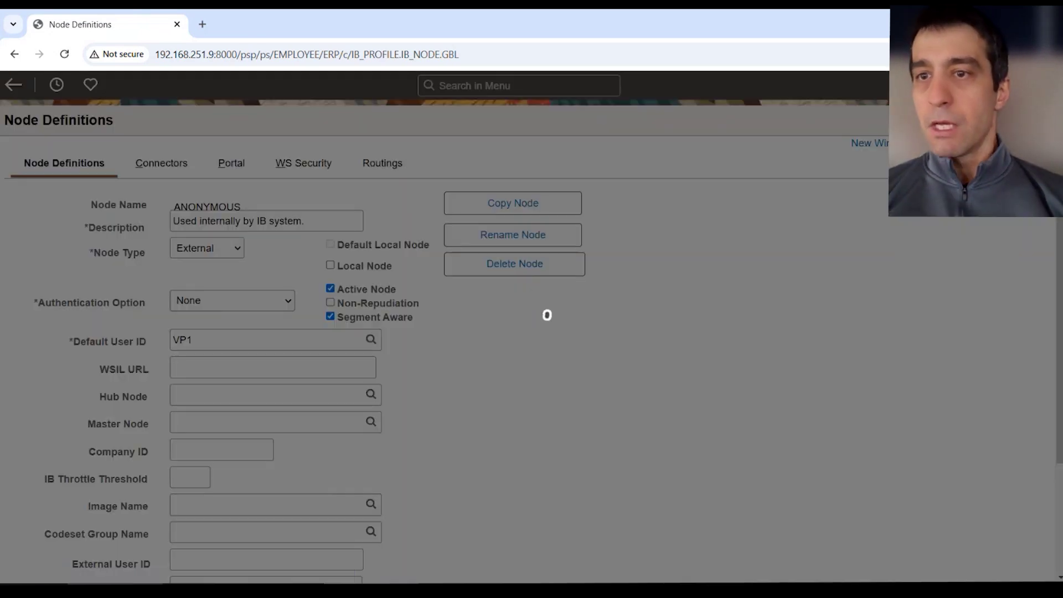
click(768, 242)
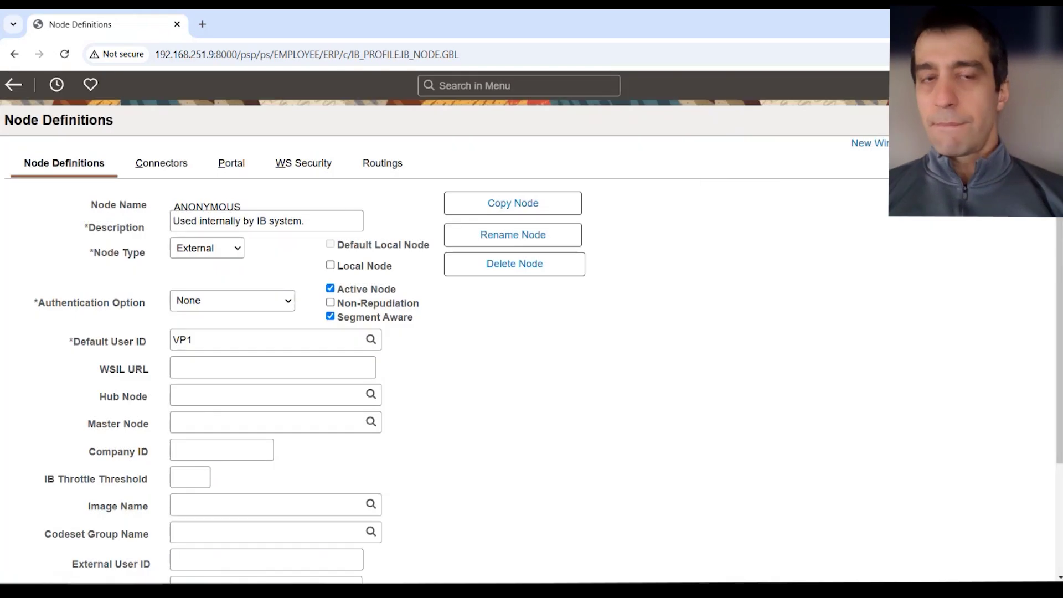
click(883, 145)
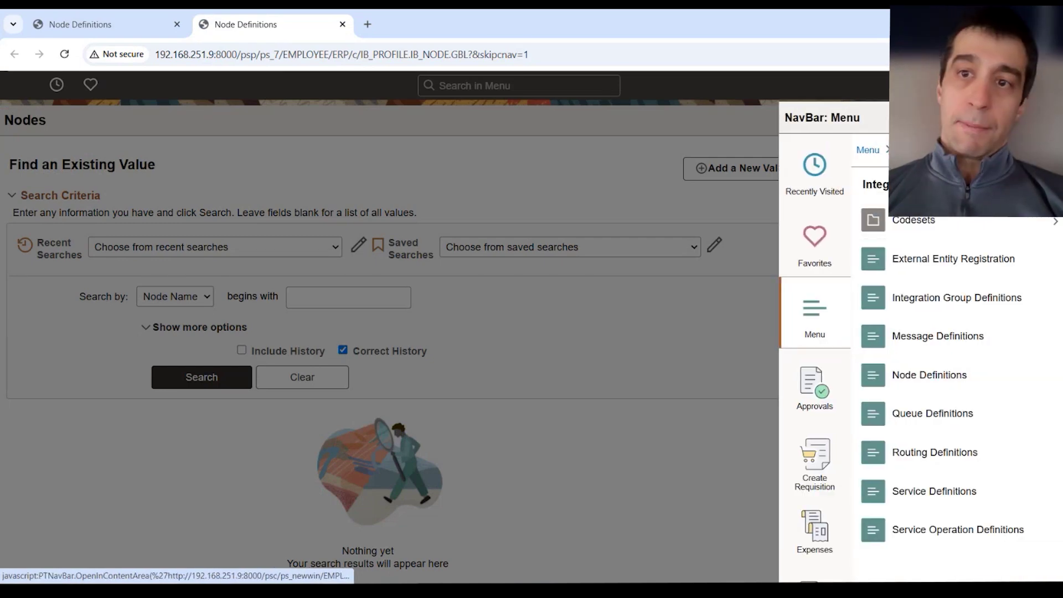
Navigate PeopleTools > Security > User Profiles > User Profiles to open user VP1.
click(920, 150)
scroll(963, 370, down, 2)
scroll(963, 370, down, 8)
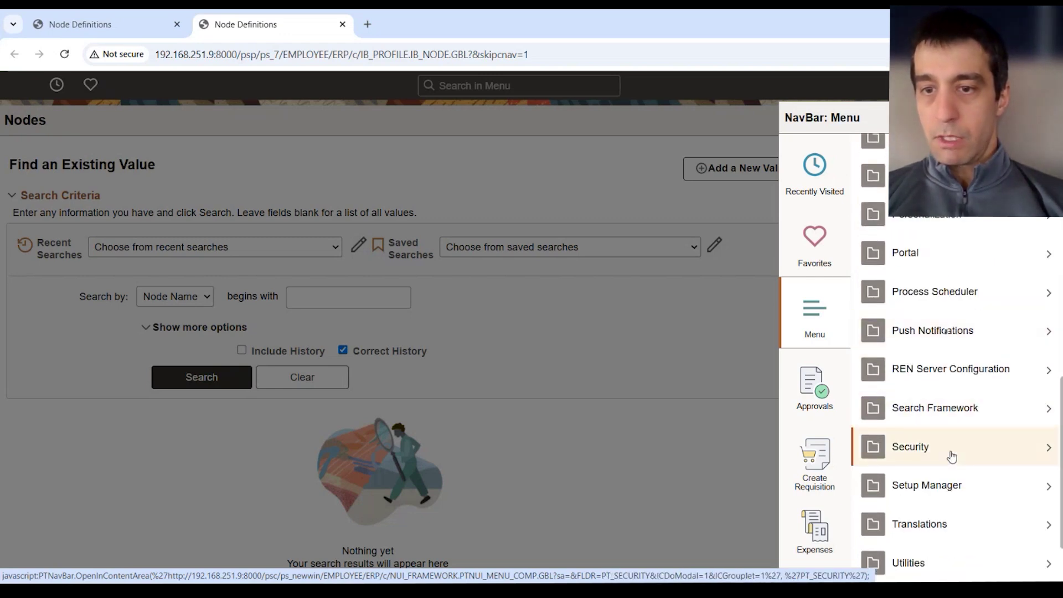
click(949, 449)
scroll(958, 272, down, 3)
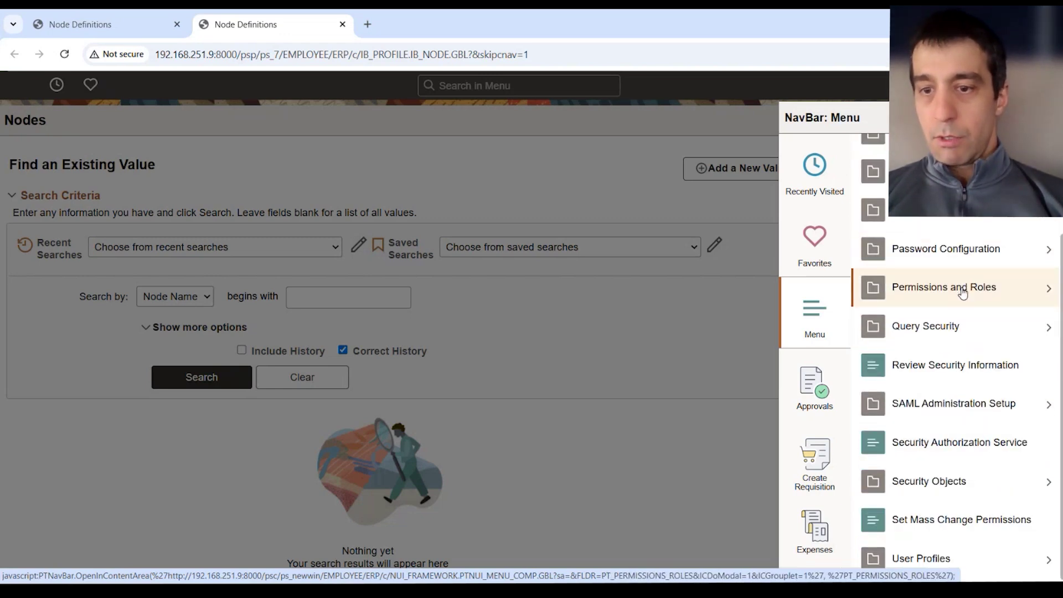
click(936, 558)
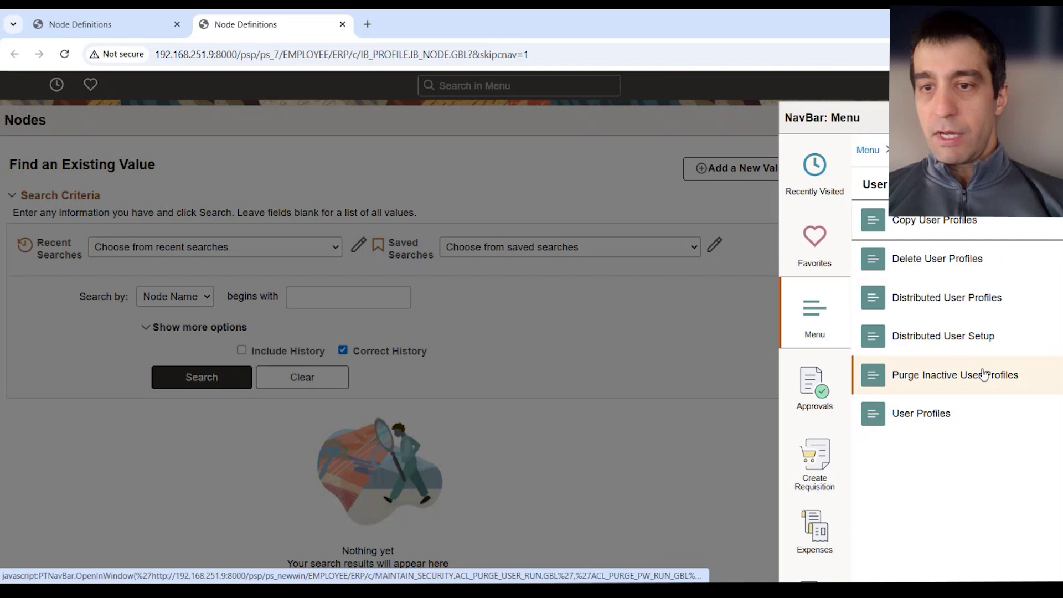
click(932, 425)
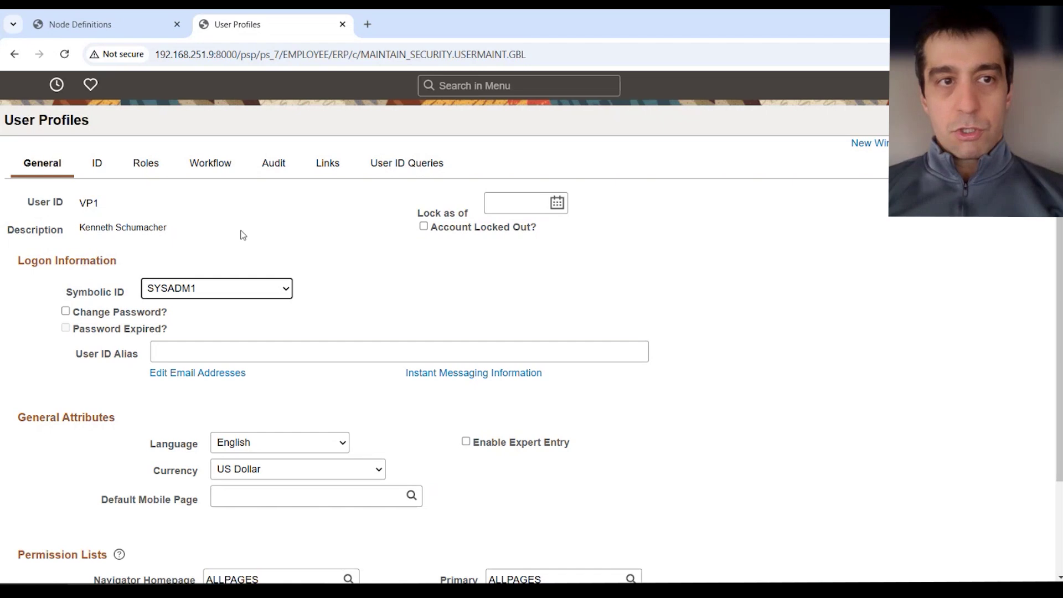
Show VP1's Roles tab with View 100 to list up to 100 of its 109 roles.
click(144, 162)
scroll(170, 420, down, 4)
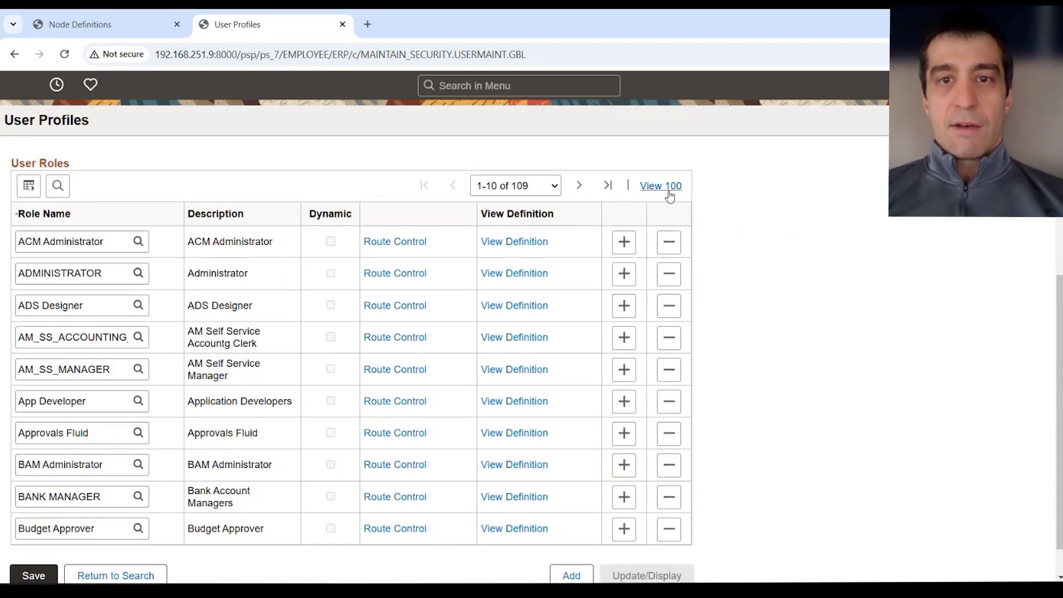
click(660, 186)
scroll(320, 459, down, 6)
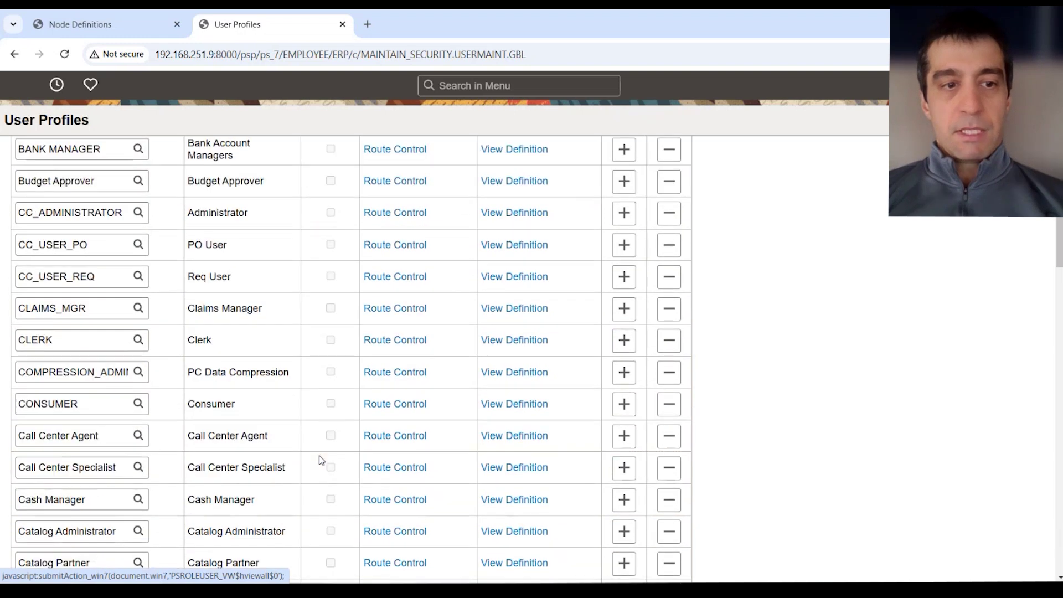
scroll(320, 459, down, 20)
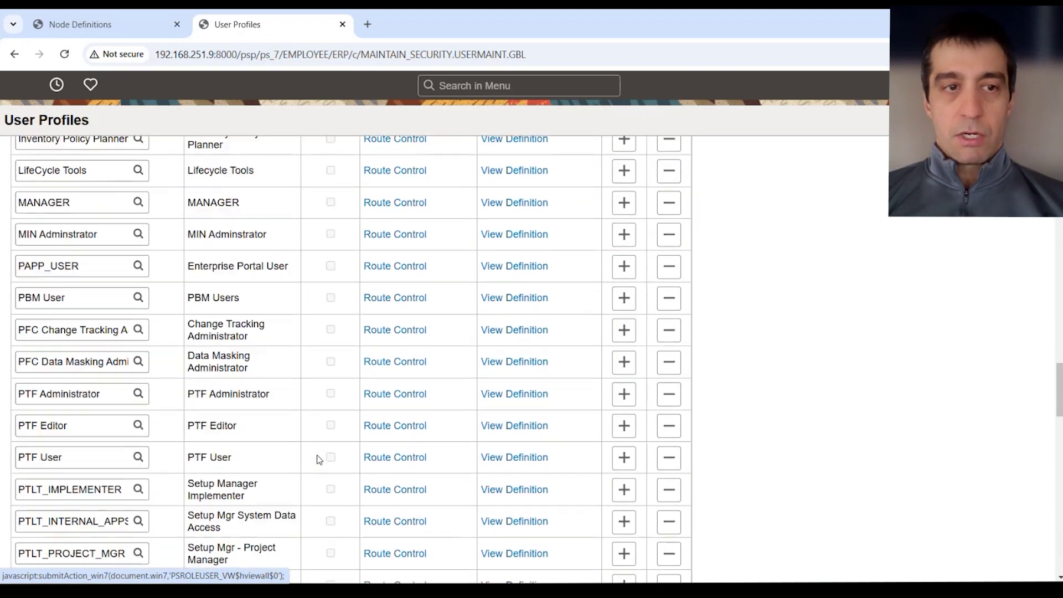
scroll(319, 459, down, 4)
scroll(221, 387, up, 3)
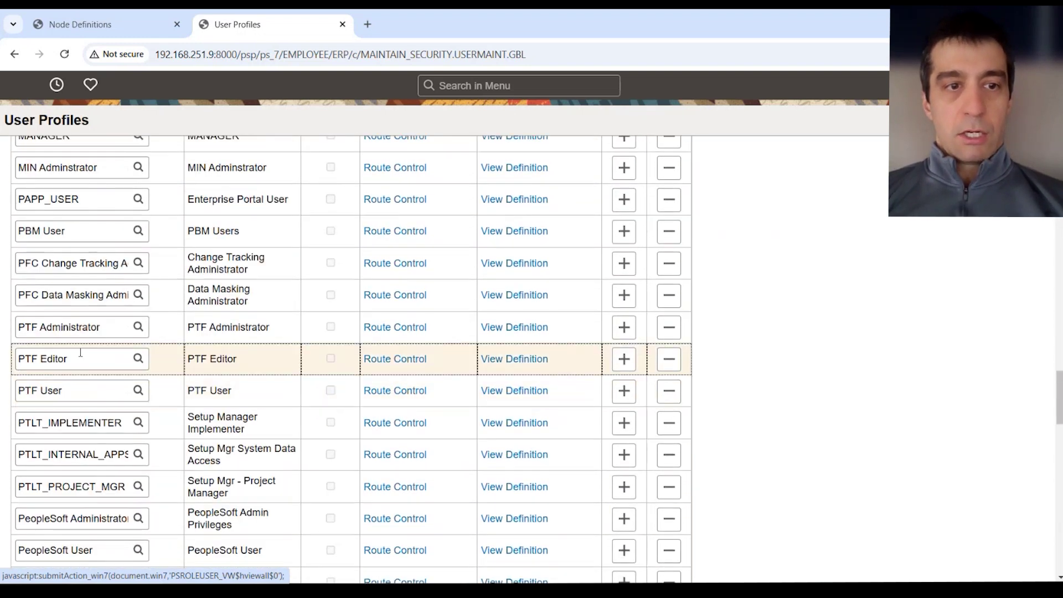
Highlight the PTF Administrator, PTF Editor and PTF User roles in the list.
click(123, 331)
click(44, 358)
click(78, 394)
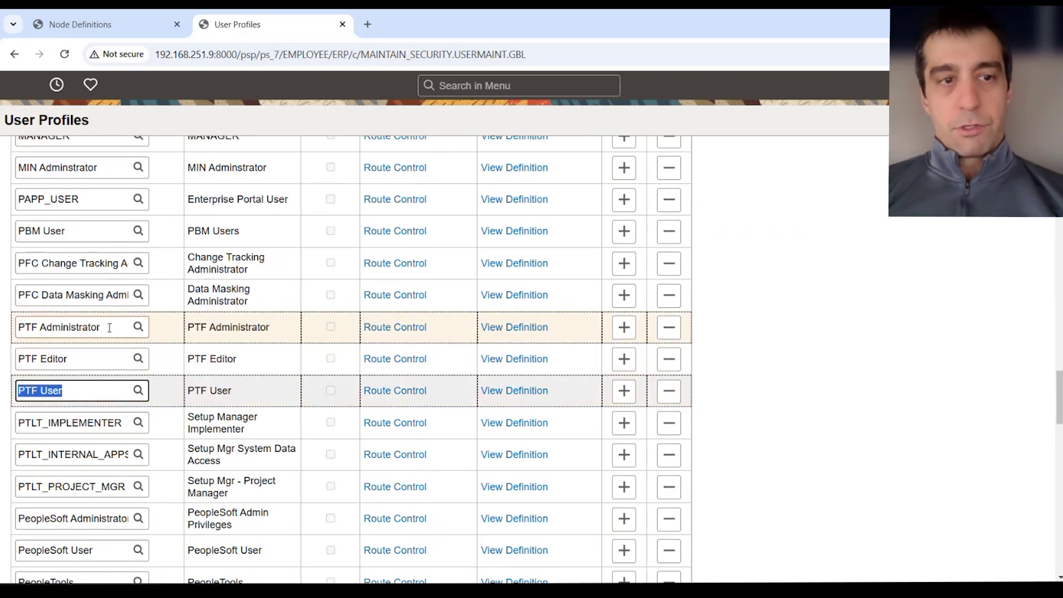
drag(104, 328, 17, 327)
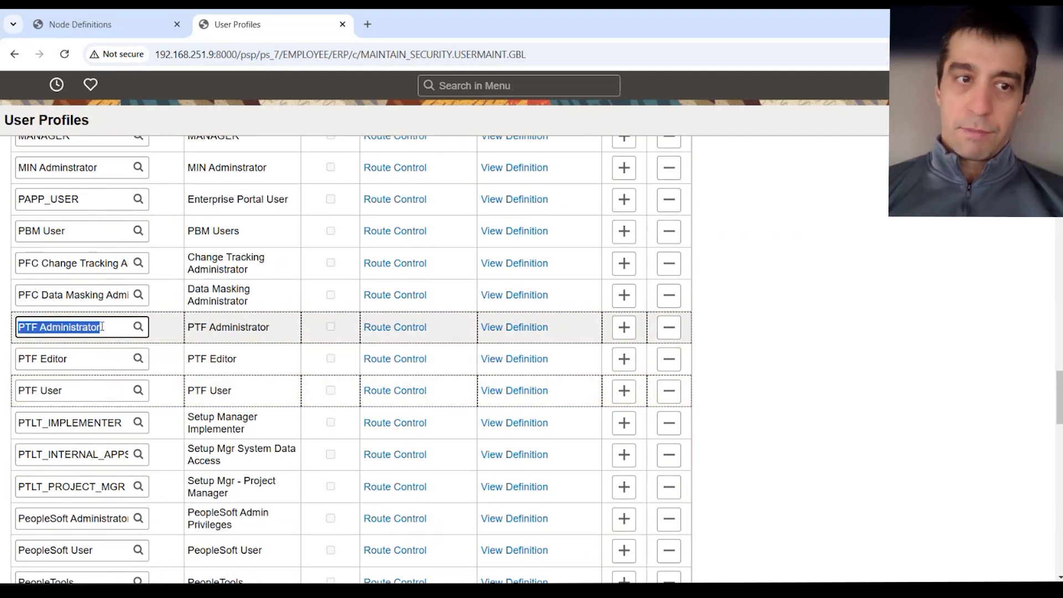
click(63, 359)
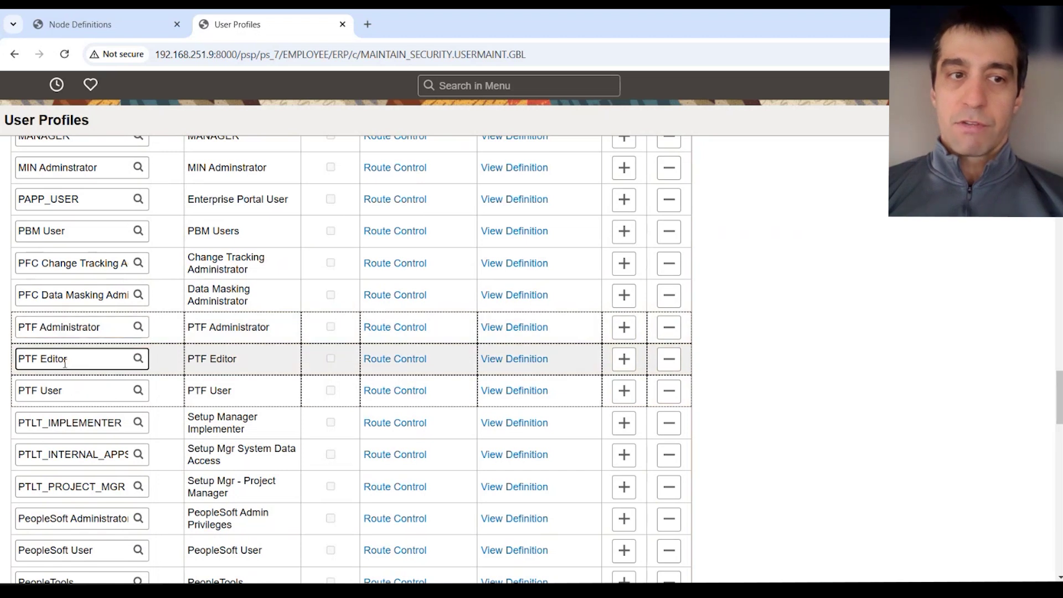
double_click(64, 361)
double_click(63, 392)
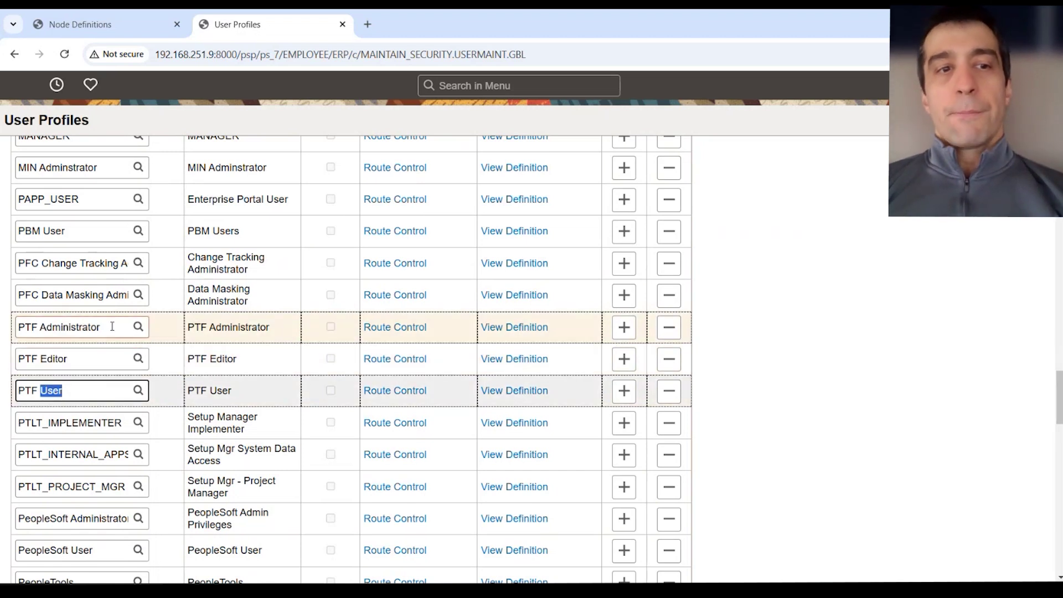
drag(83, 361, 15, 365)
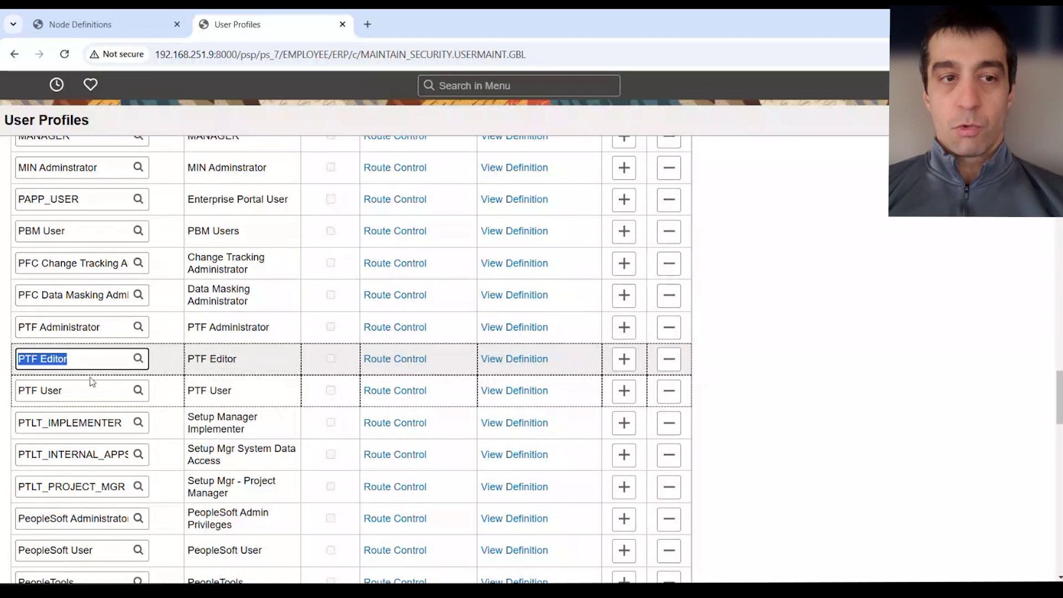
drag(65, 392, 28, 397)
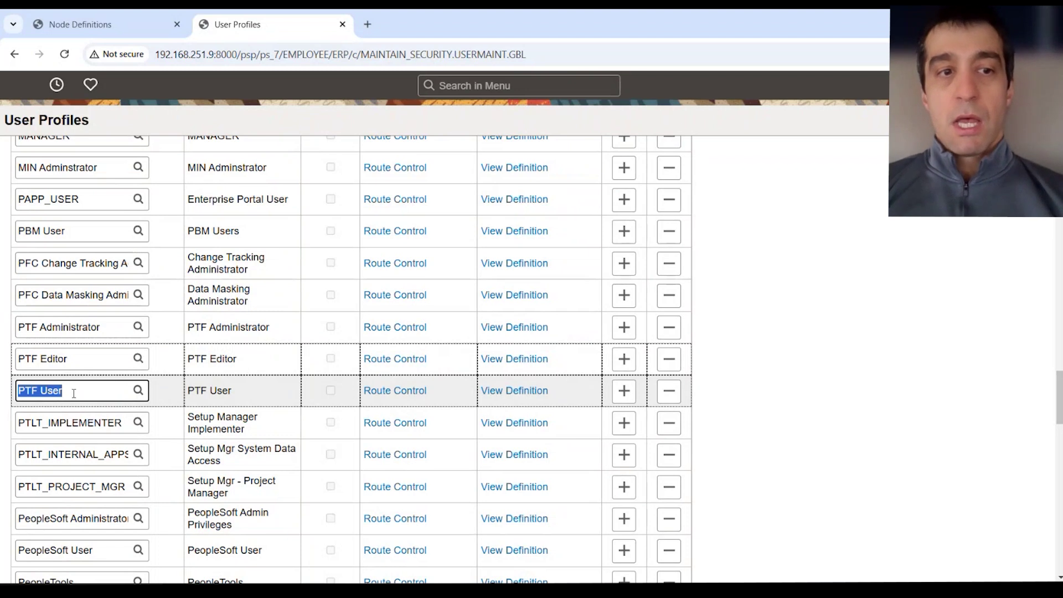
click(742, 374)
scroll(742, 375, up, 20)
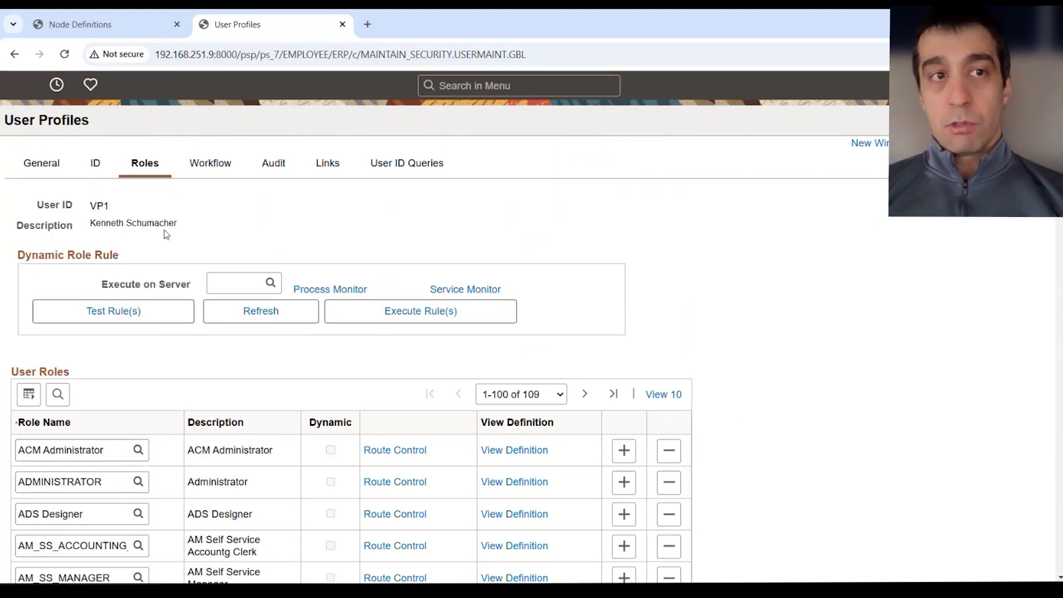
Compare ANONYMOUS's VP1 default user ID with VP1's profile tab, ending on the node tab.
key(ctrl+shift+Tab)
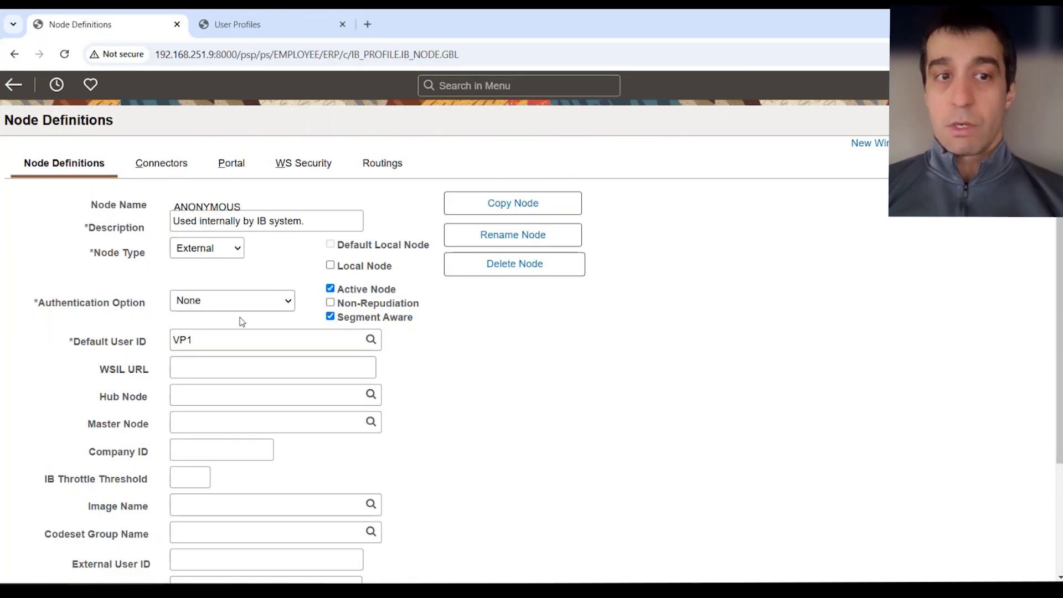
double_click(205, 343)
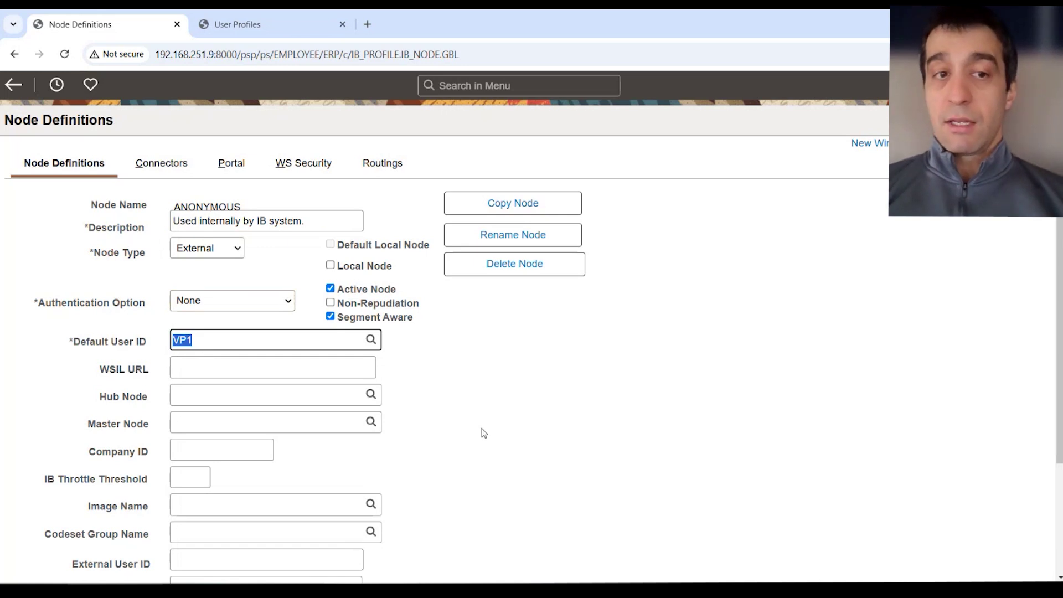
click(310, 24)
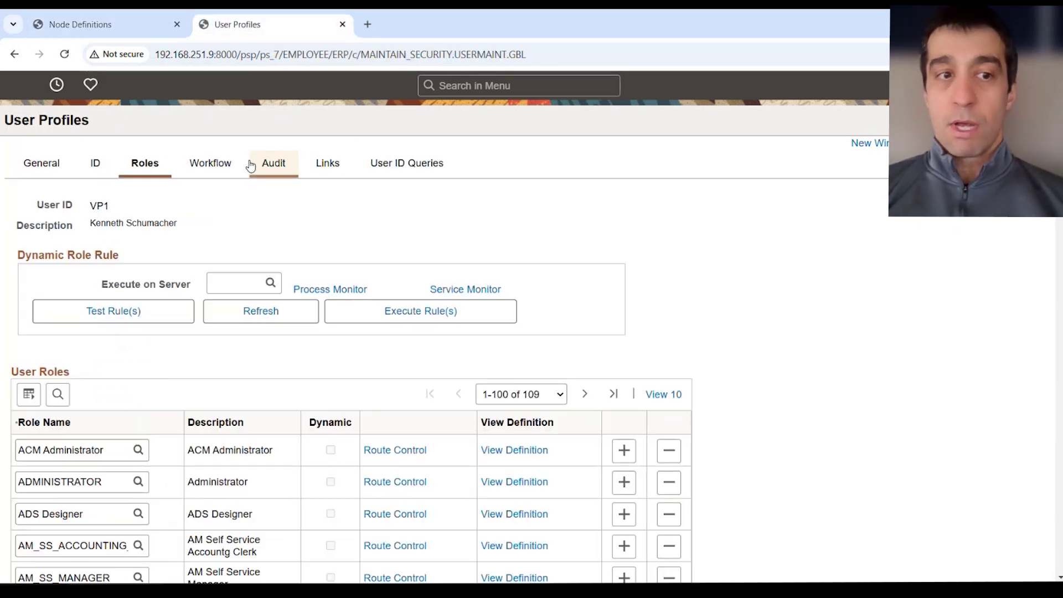
scroll(201, 353, down, 3)
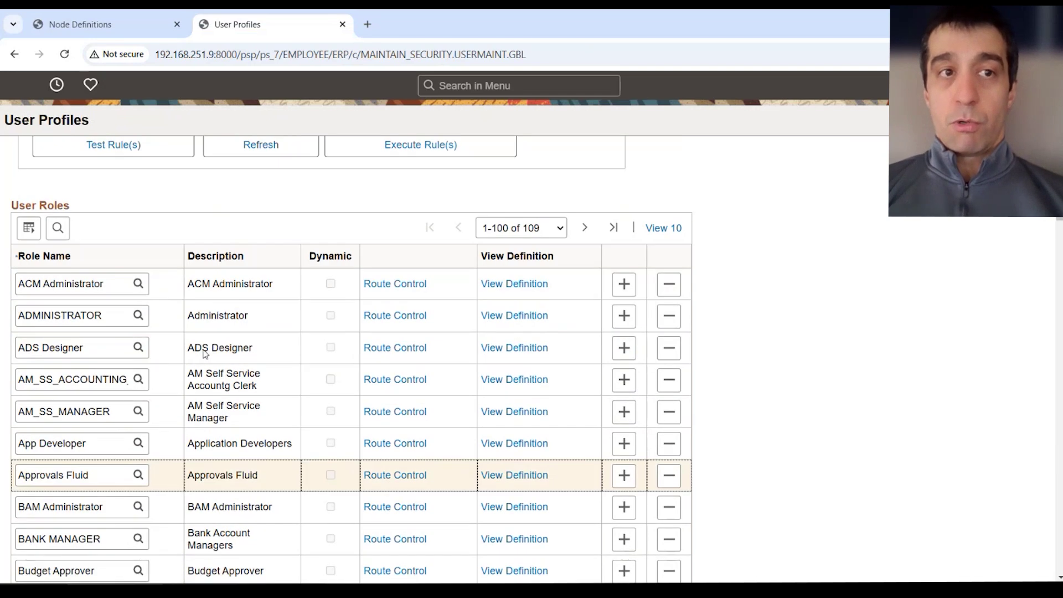
scroll(199, 277, up, 3)
click(130, 23)
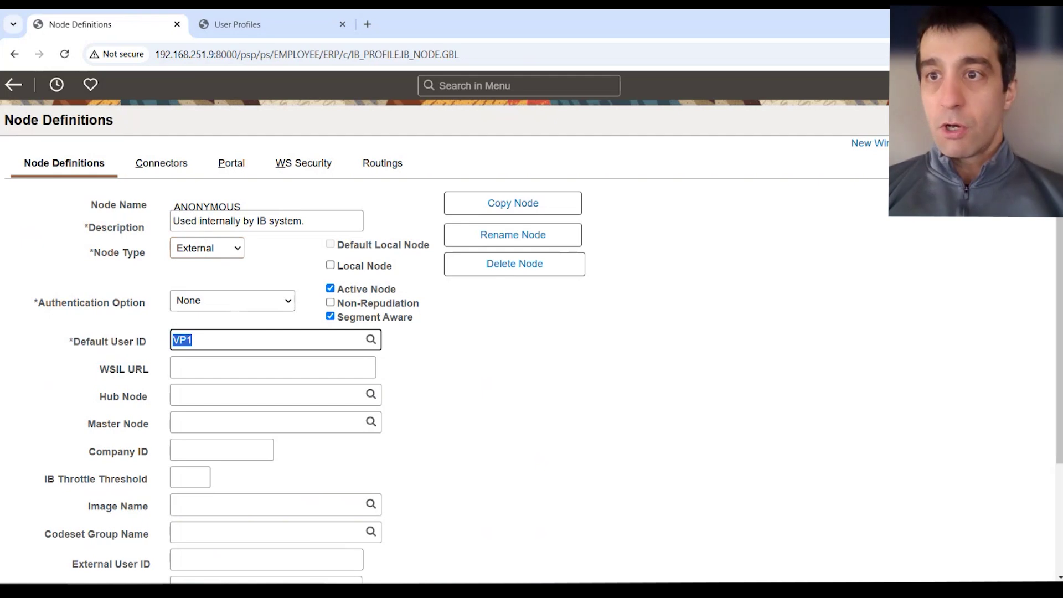
Navigate Integration Broker > Integration Setup > Service Definitions, then reopen the Integration Setup menu.
click(1043, 84)
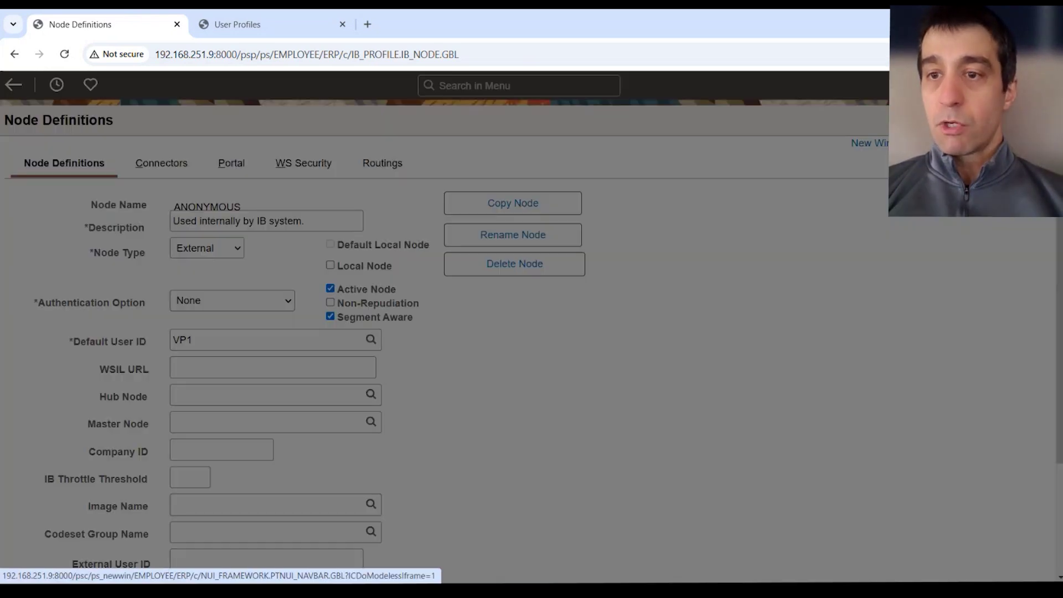
click(1032, 339)
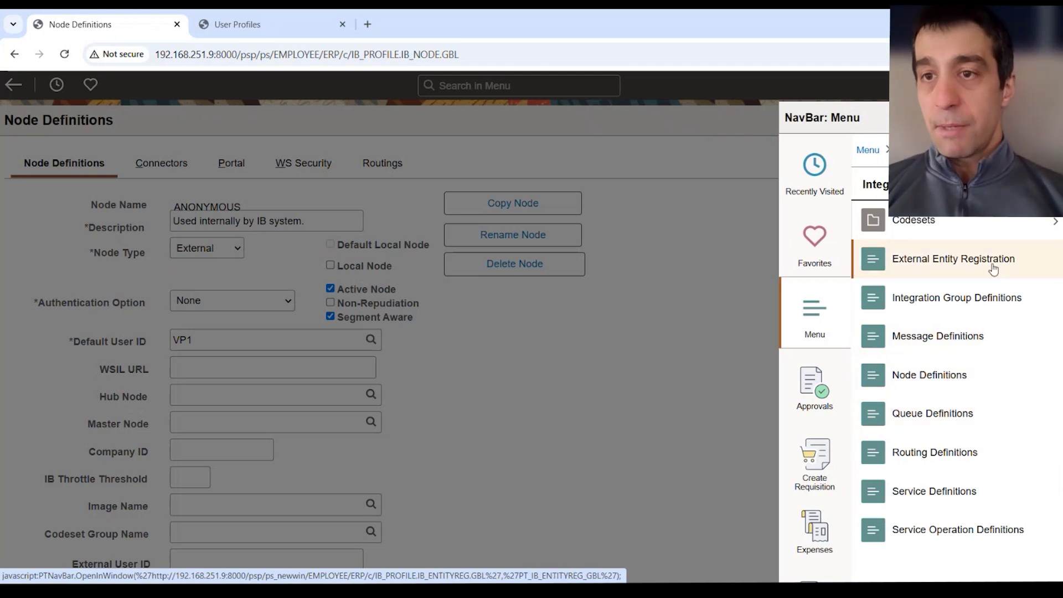
click(936, 150)
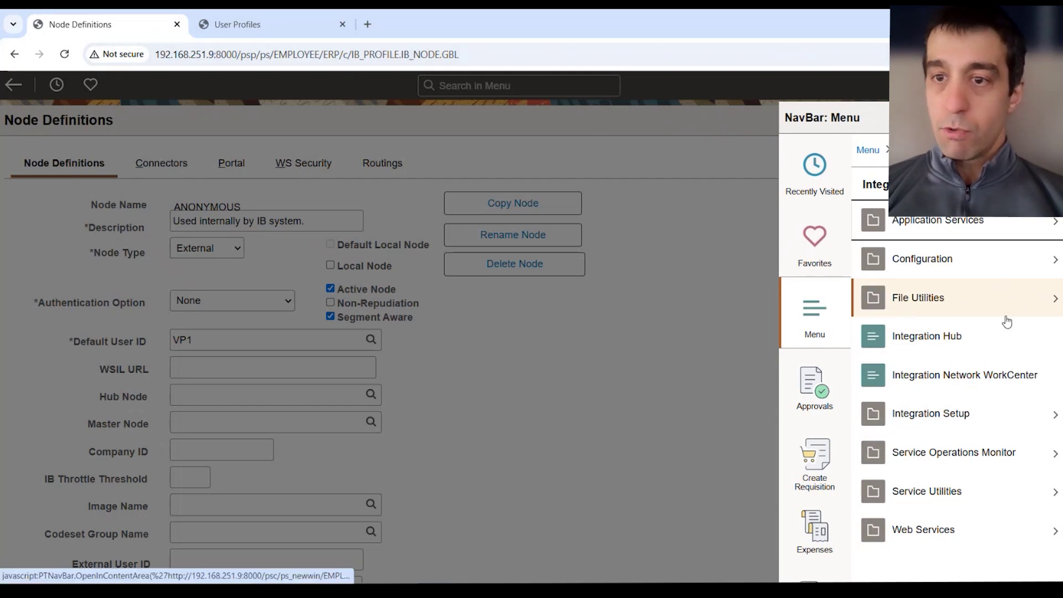
click(994, 432)
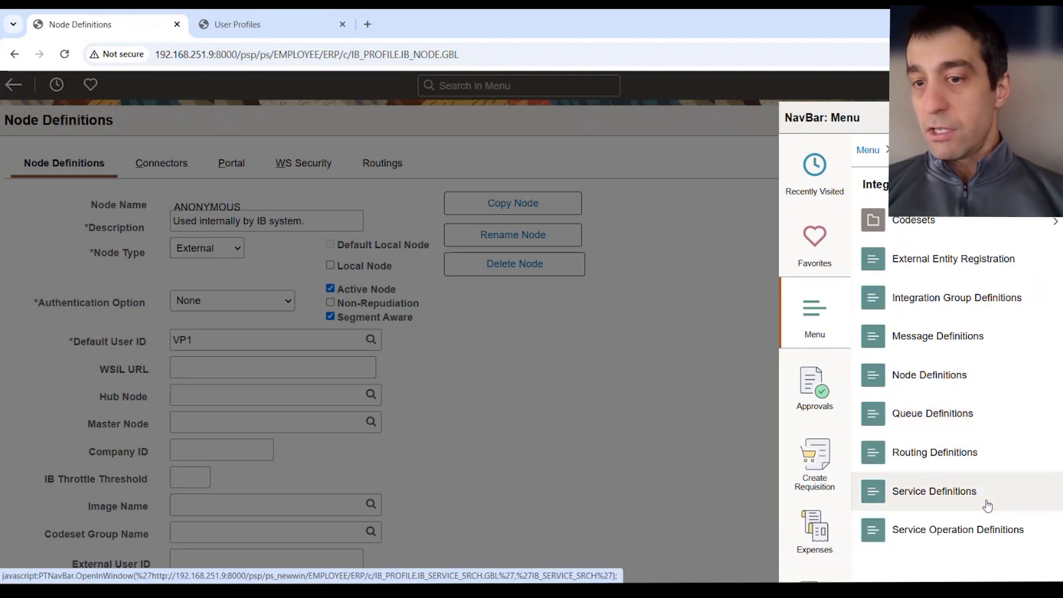
click(920, 505)
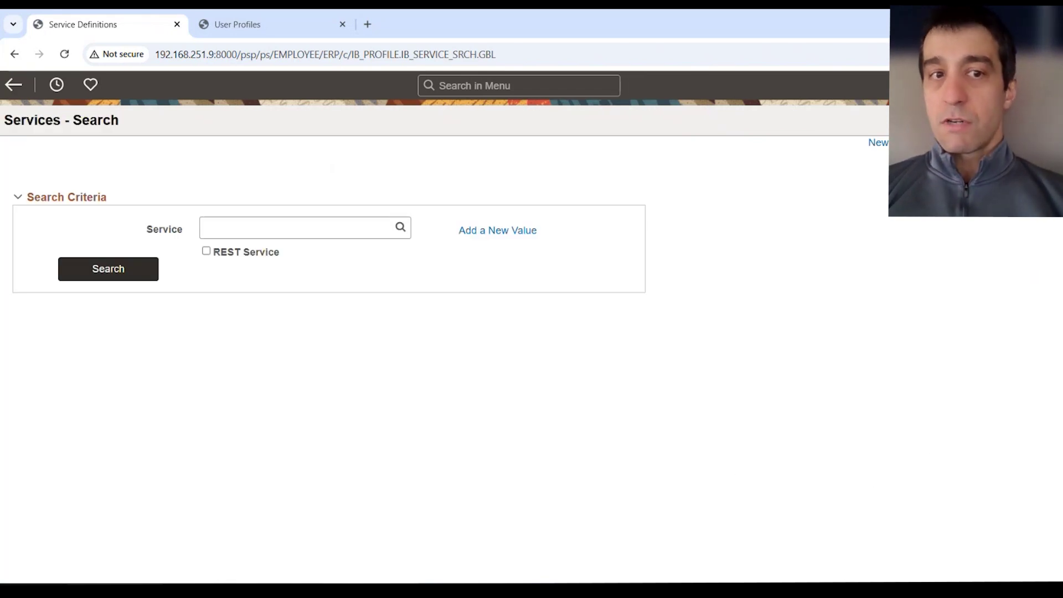
click(1041, 84)
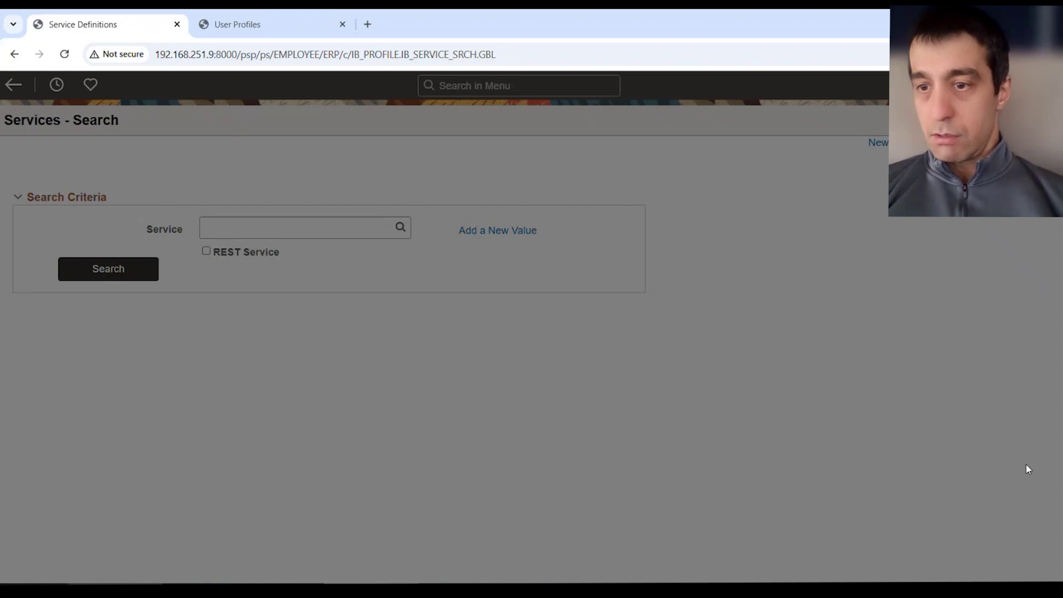
click(1039, 323)
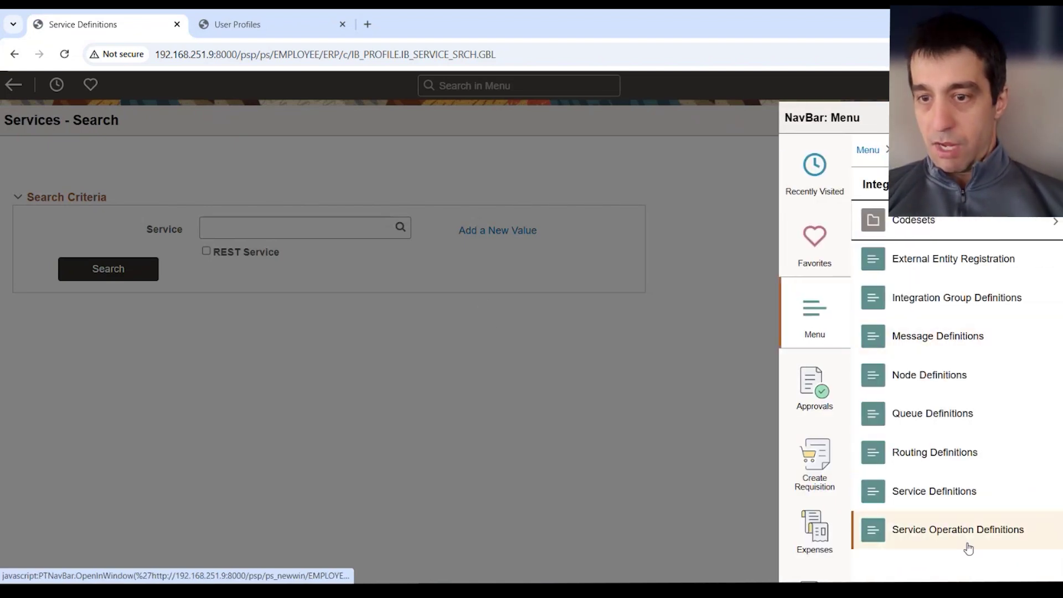
Search Service Operation Definitions for %SSL%, listing three operations including PTTST_CONFIG_NO_SSL.
click(958, 529)
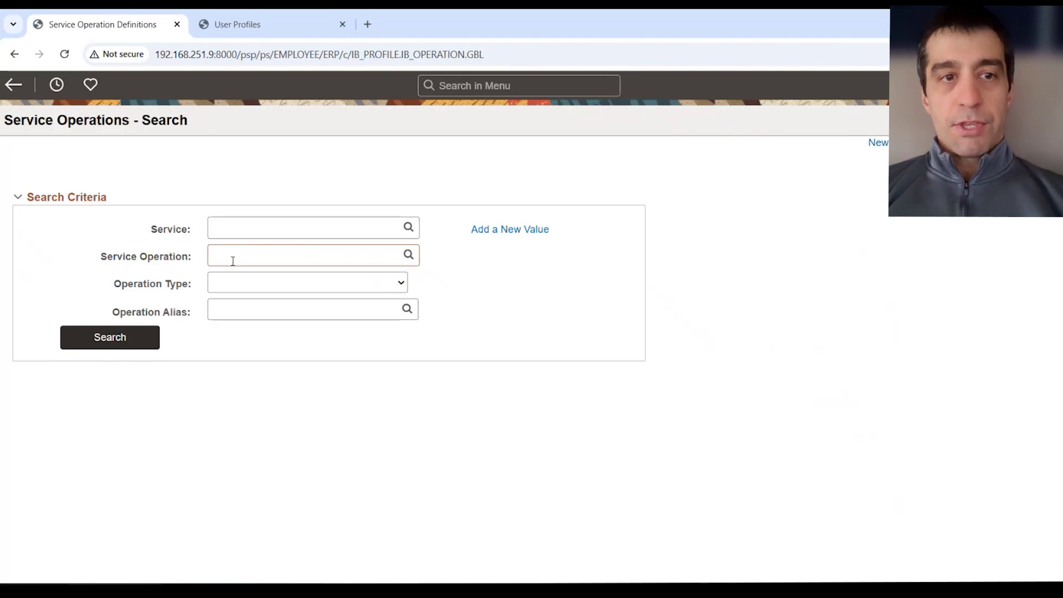
click(232, 259)
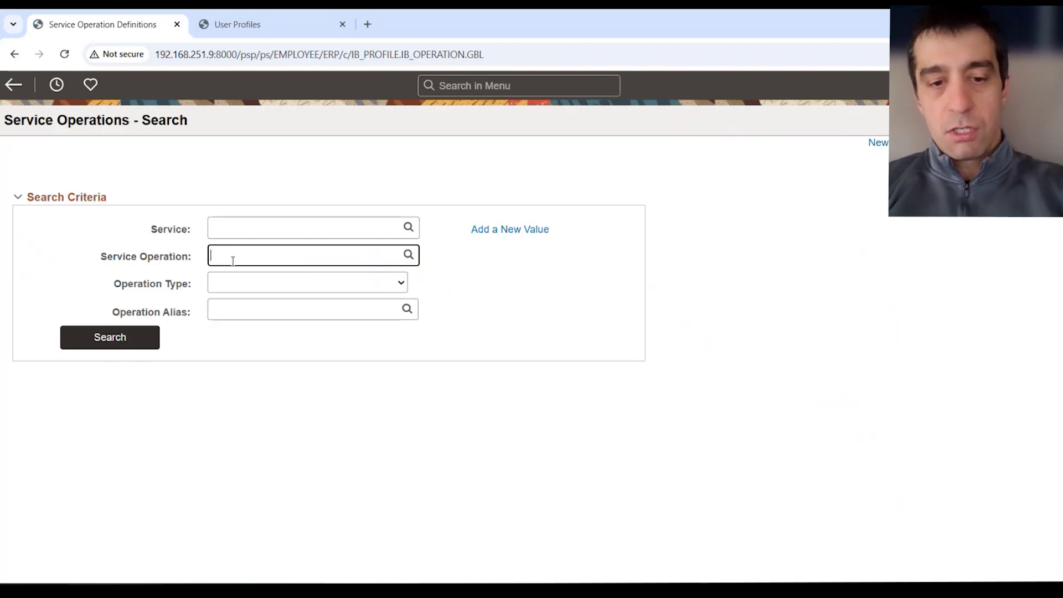
text(%)
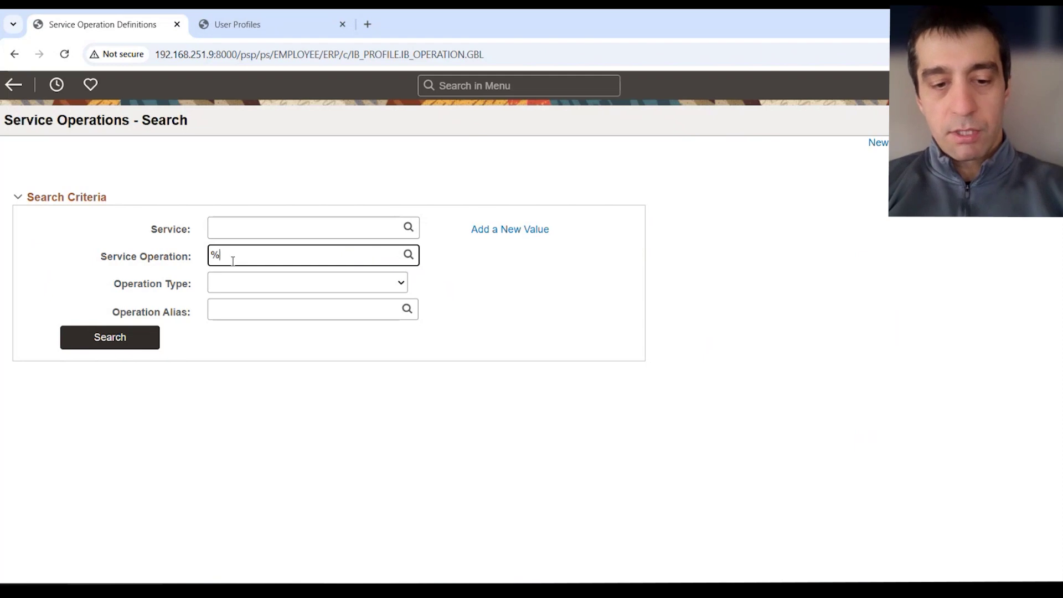
text(SSL%)
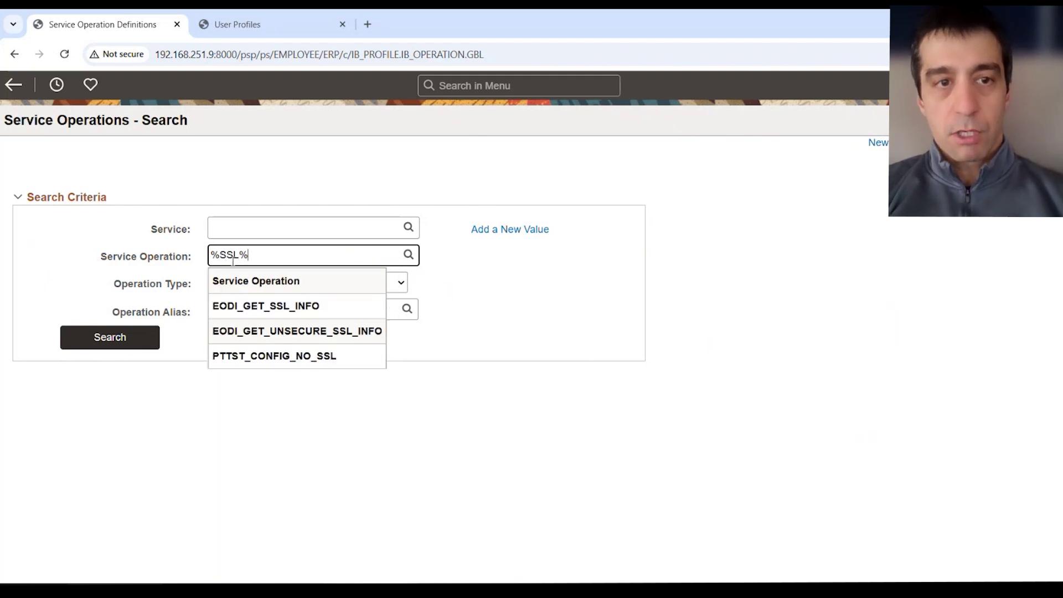
key(Return)
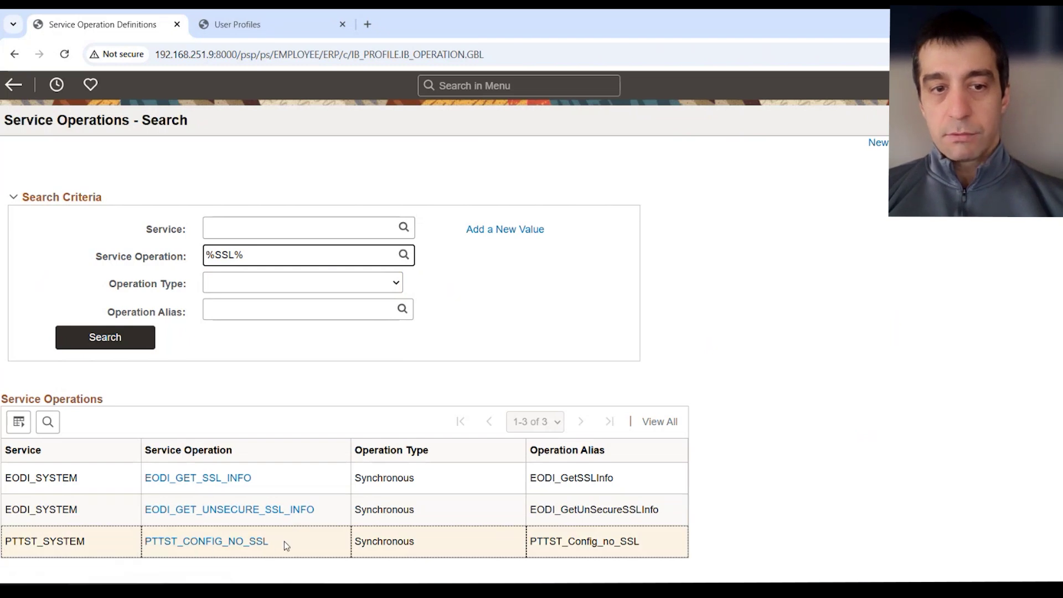
Open and save the PTTST_CONFIG_NO_SSL service operation, then return to the PT8.60.03_Client_ORA folder.
click(194, 546)
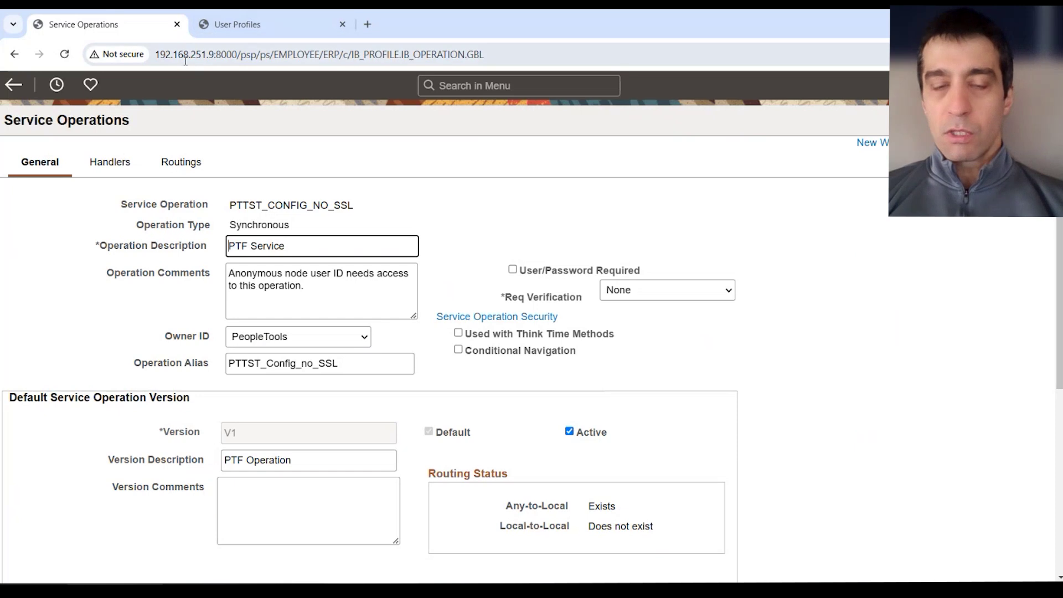
key(alt+Tab)
key(alt+Tab)
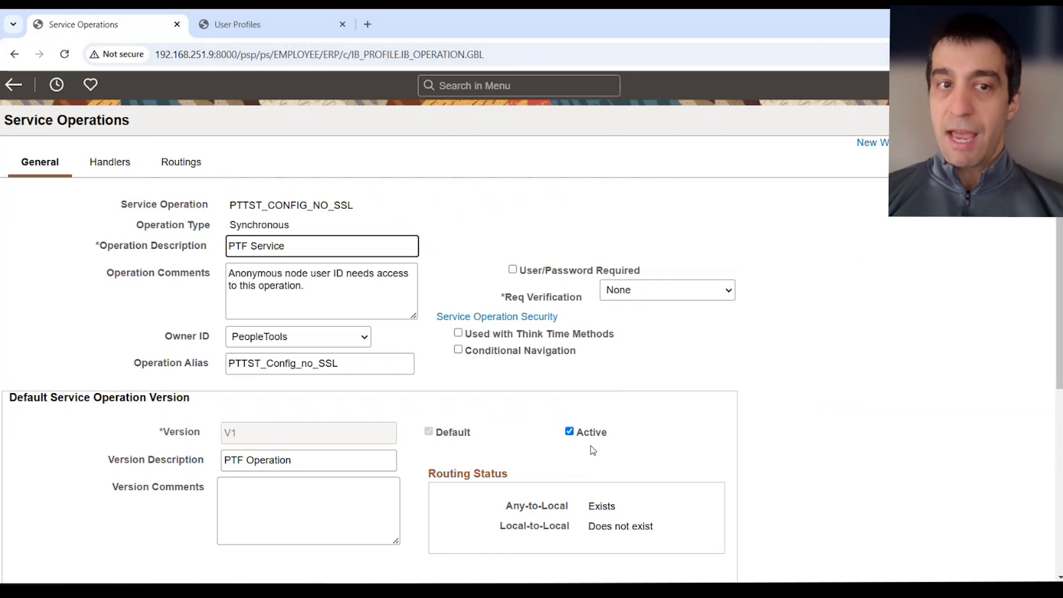
drag(227, 212, 362, 206)
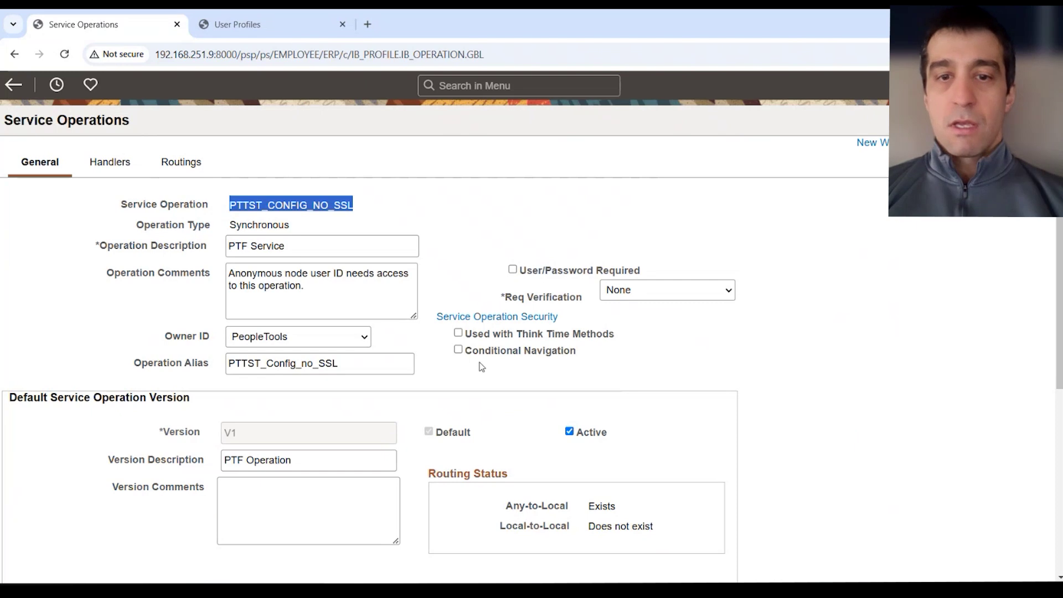
scroll(605, 253, down, 6)
click(48, 543)
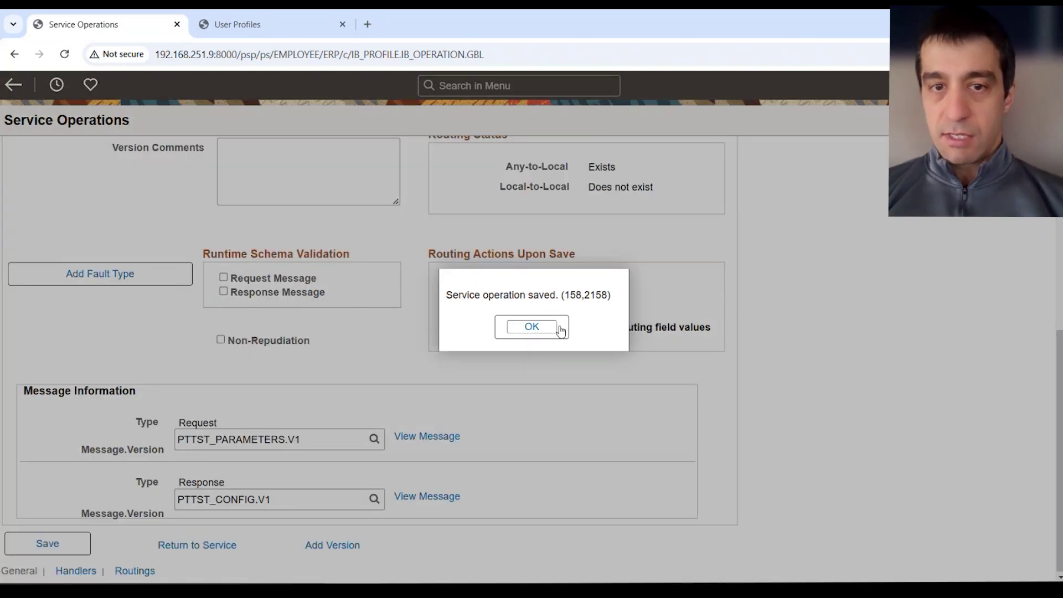
click(560, 331)
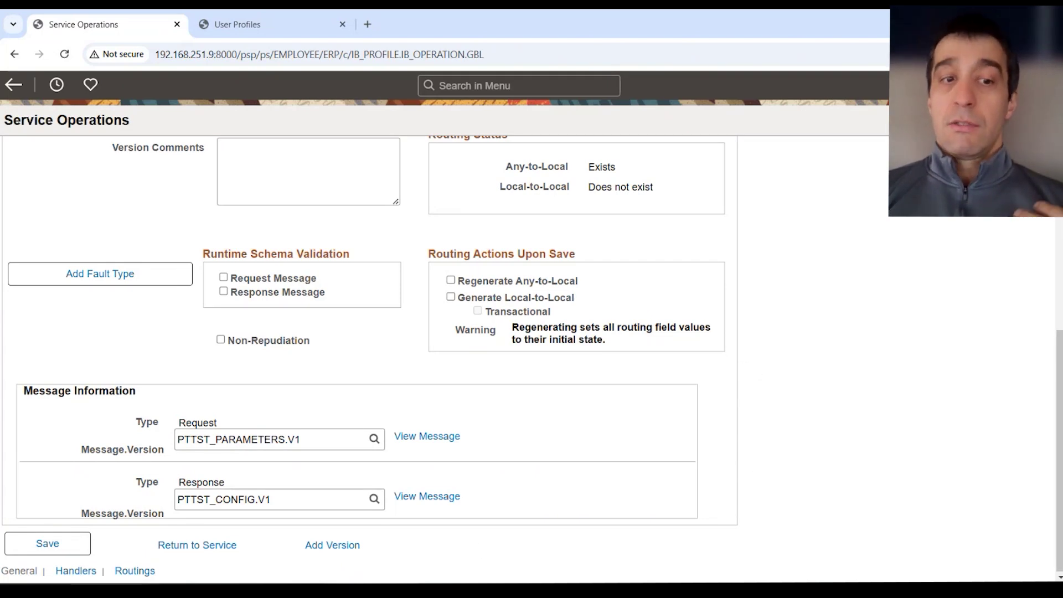
key(alt+Tab)
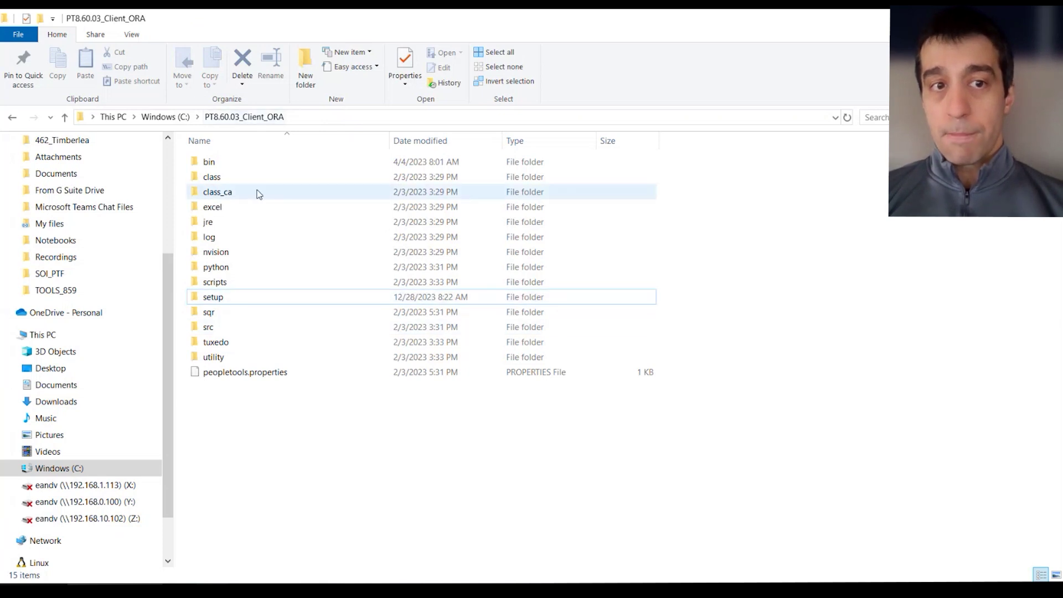
Browse into setup\PsTestFramework\archives and review PsTestFw.exe, PsTstRec.exe and chromedriver.exe.
click(211, 300)
double_click(229, 301)
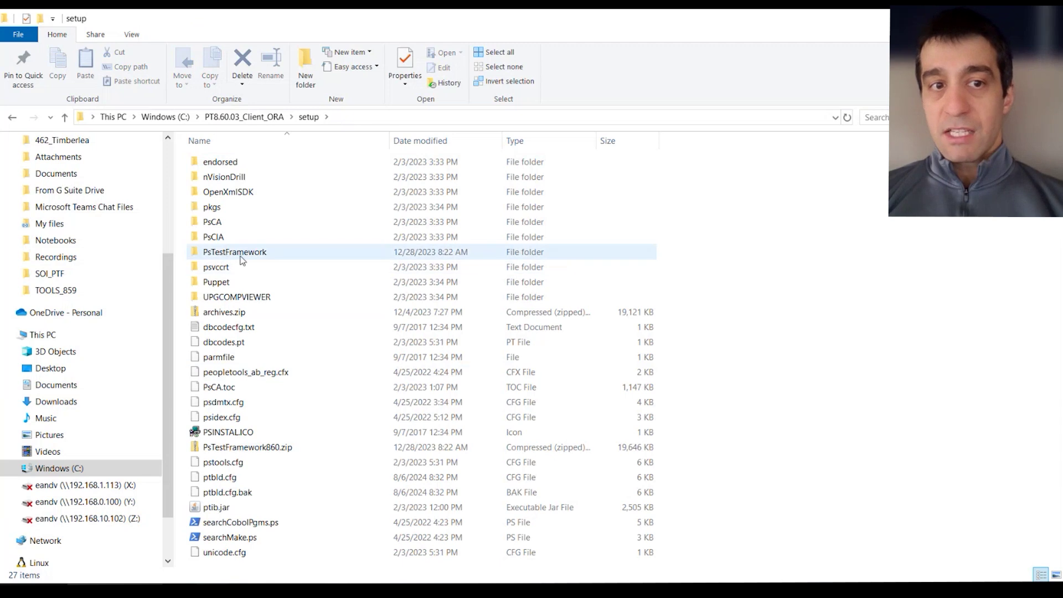
double_click(240, 256)
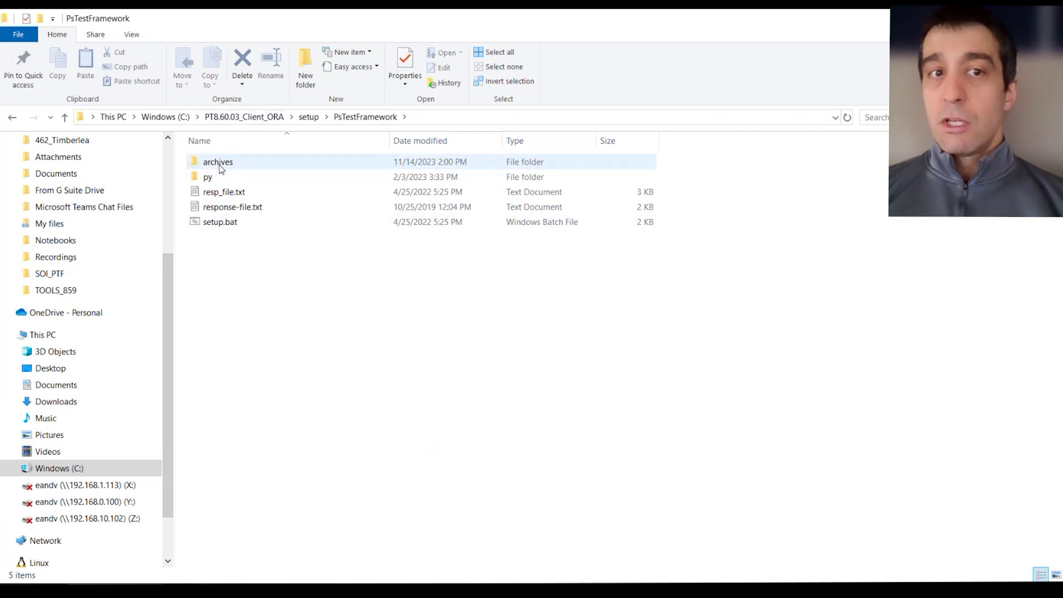
mouse_move(217, 168)
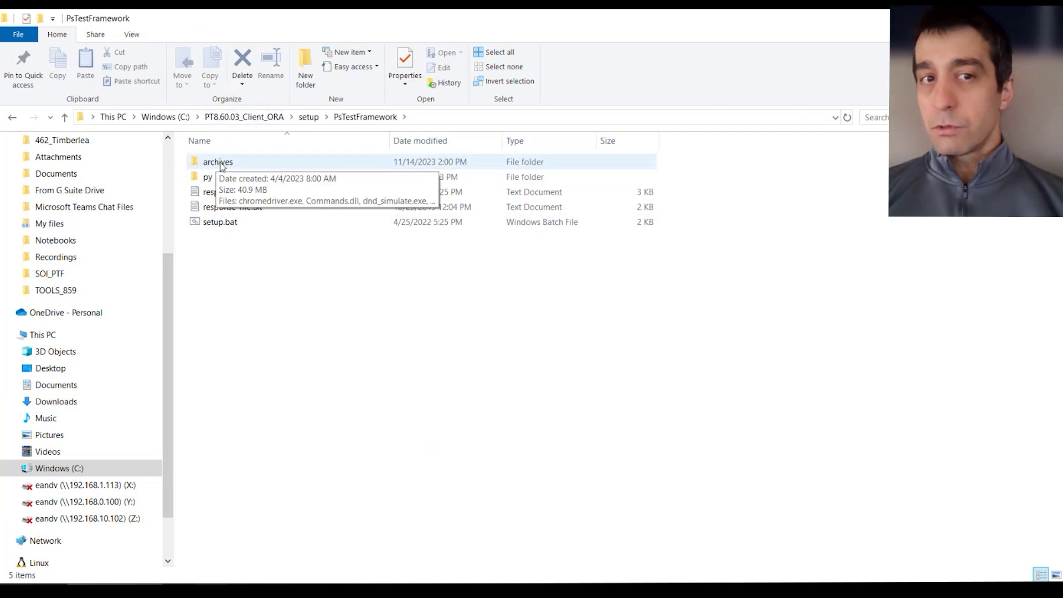
double_click(221, 164)
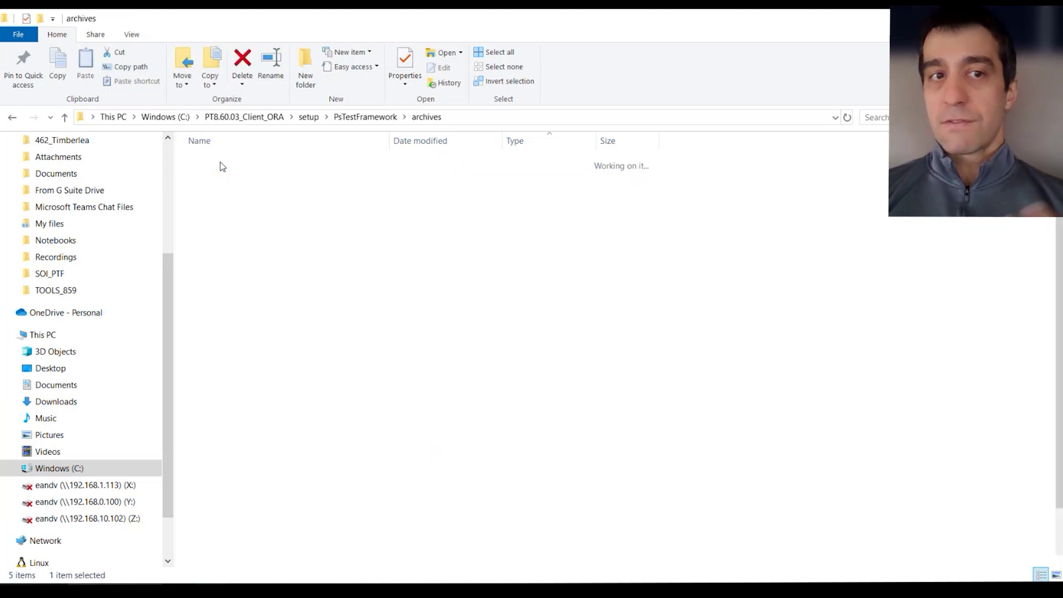
scroll(275, 343, down, 3)
scroll(297, 458, up, 3)
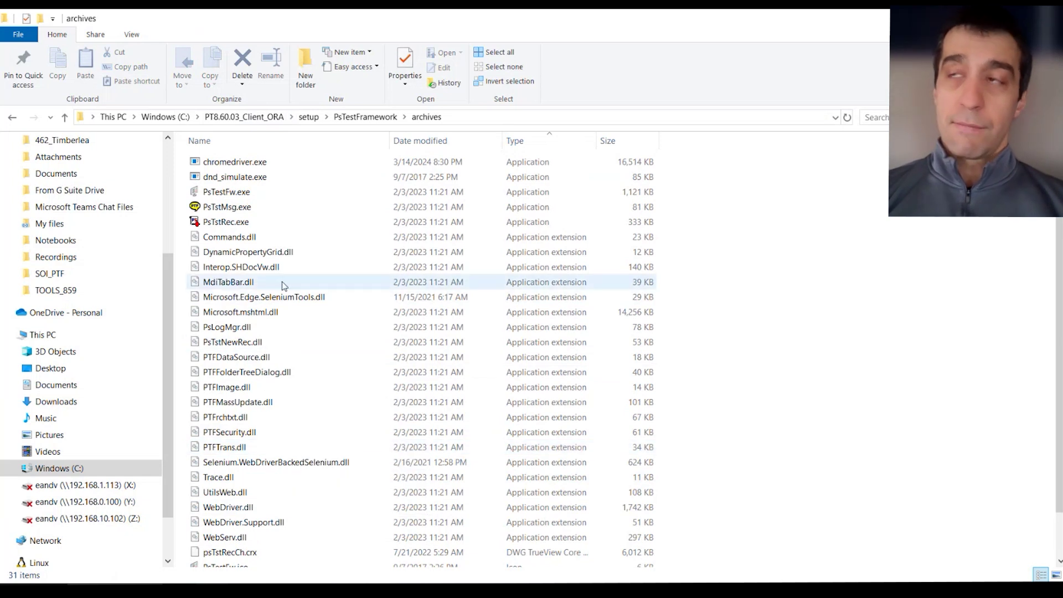
mouse_move(282, 285)
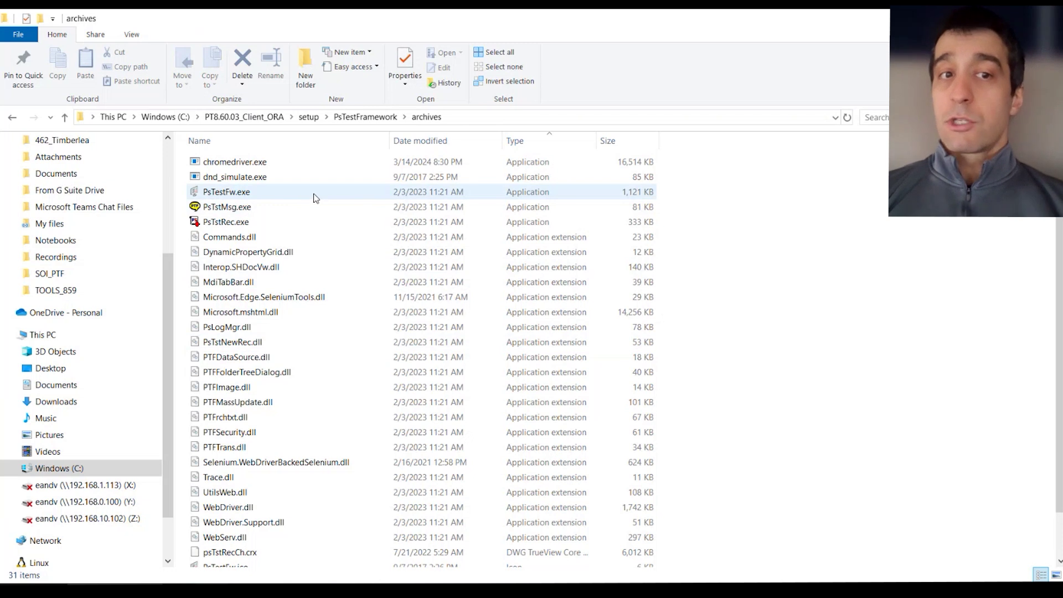
mouse_move(313, 195)
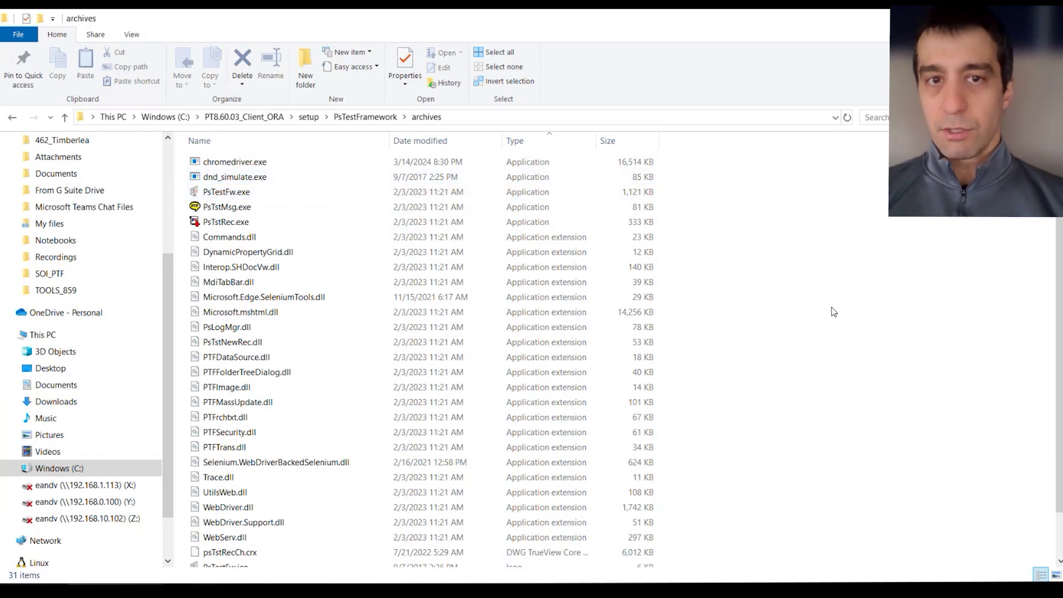
Copy the archives folder from PsTestFramework and paste it into C:\Program Files.
click(361, 122)
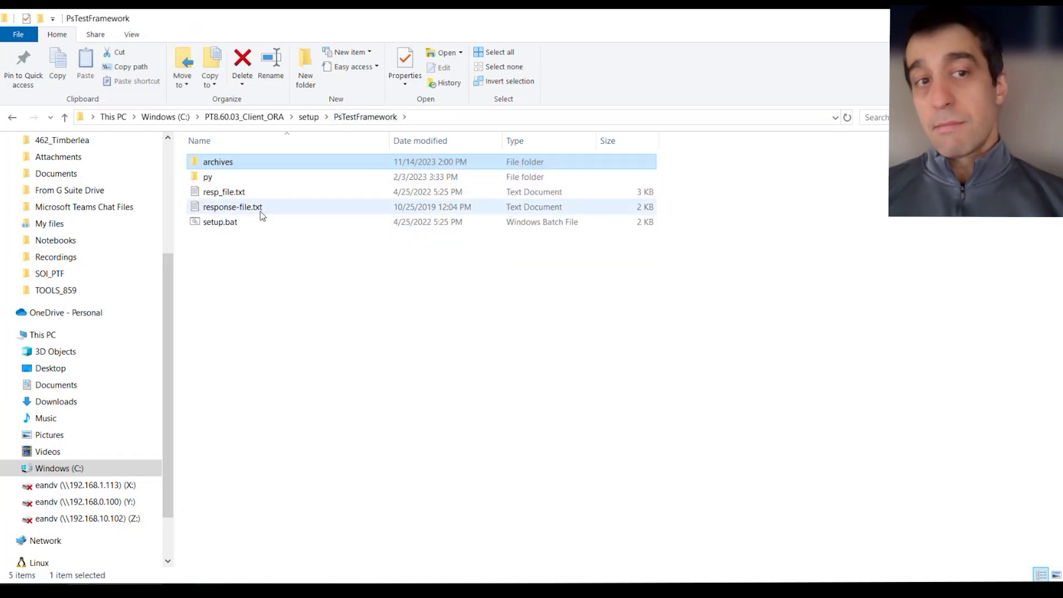
right_click(223, 167)
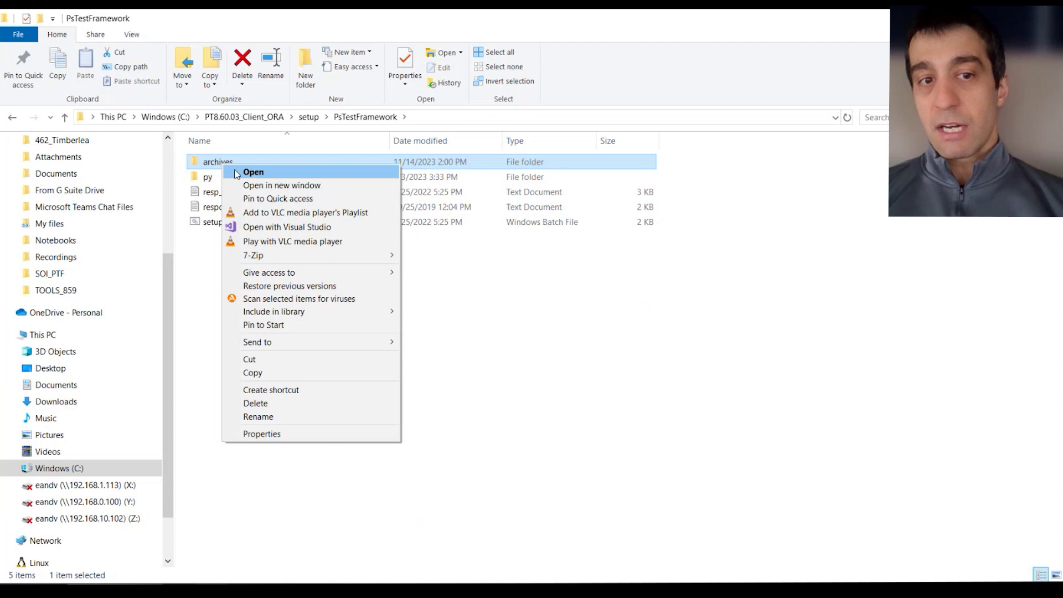
click(291, 371)
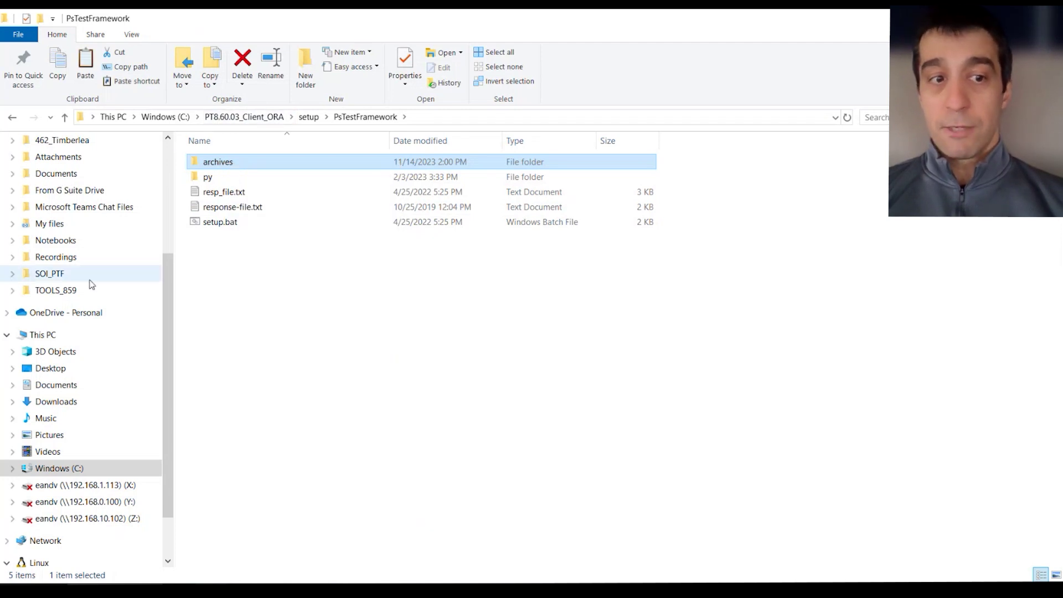
click(59, 468)
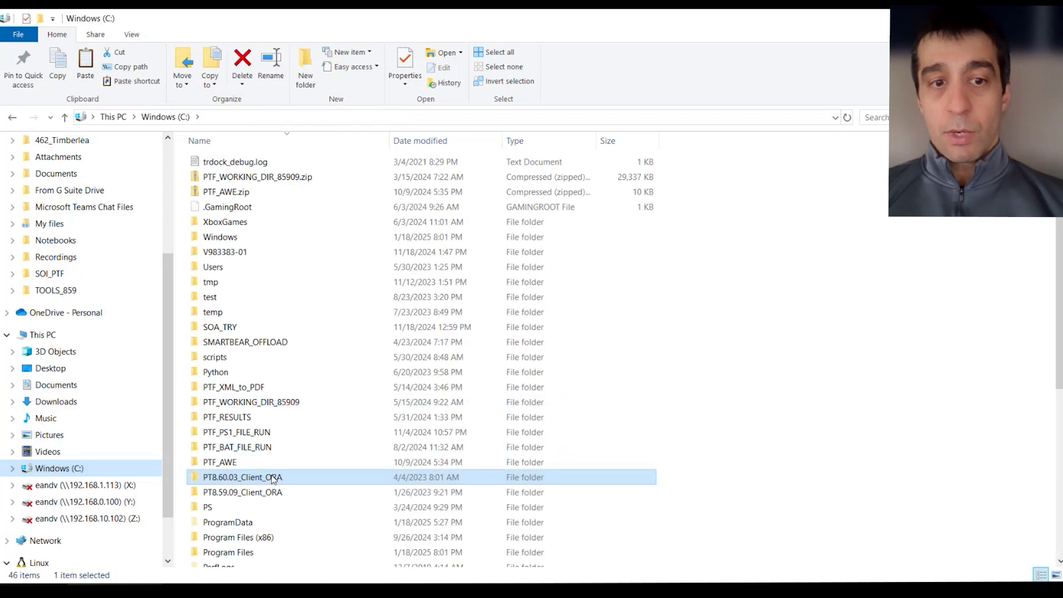
double_click(252, 552)
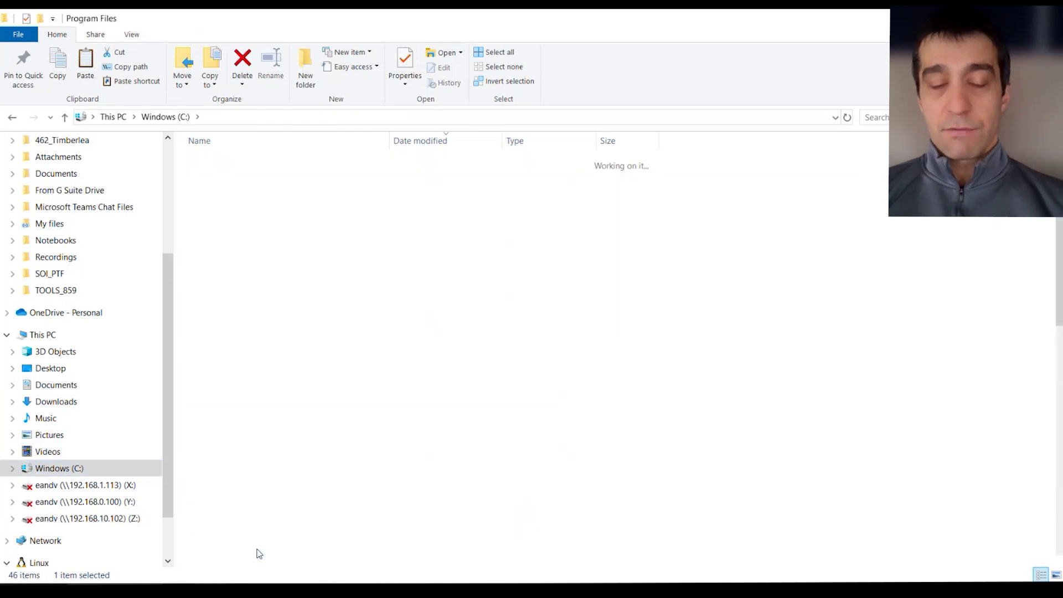
right_click(666, 197)
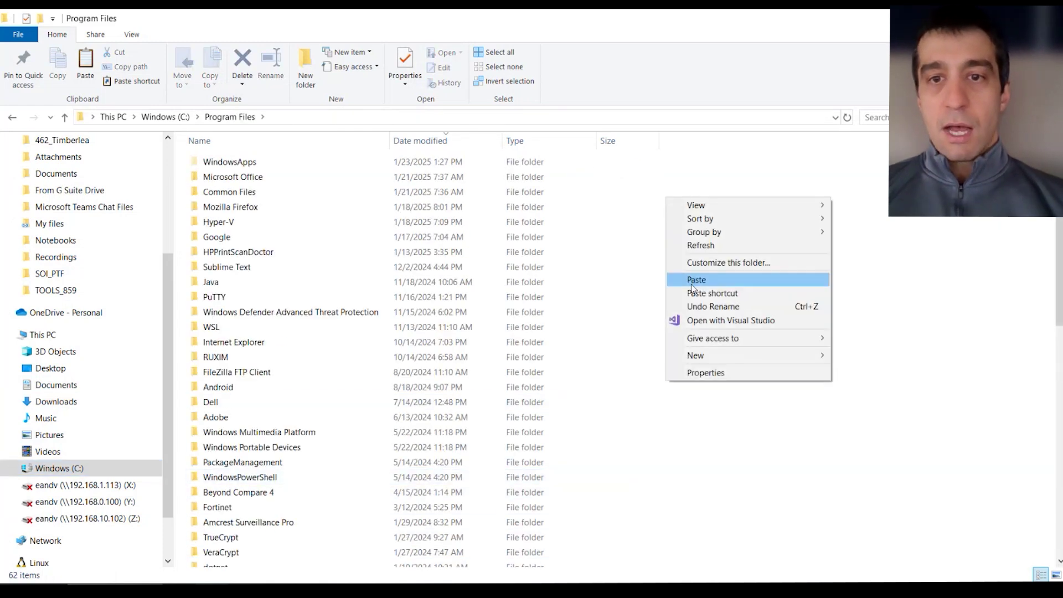
click(696, 285)
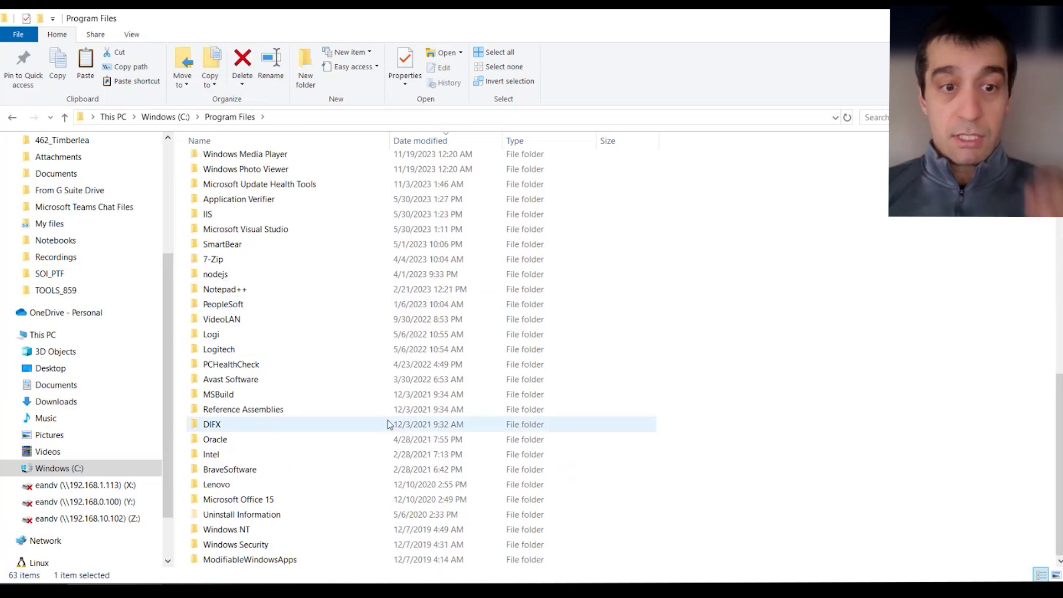
Rename the pasted archives folder in Program Files to PTF_86003.
scroll(267, 441, up, 10)
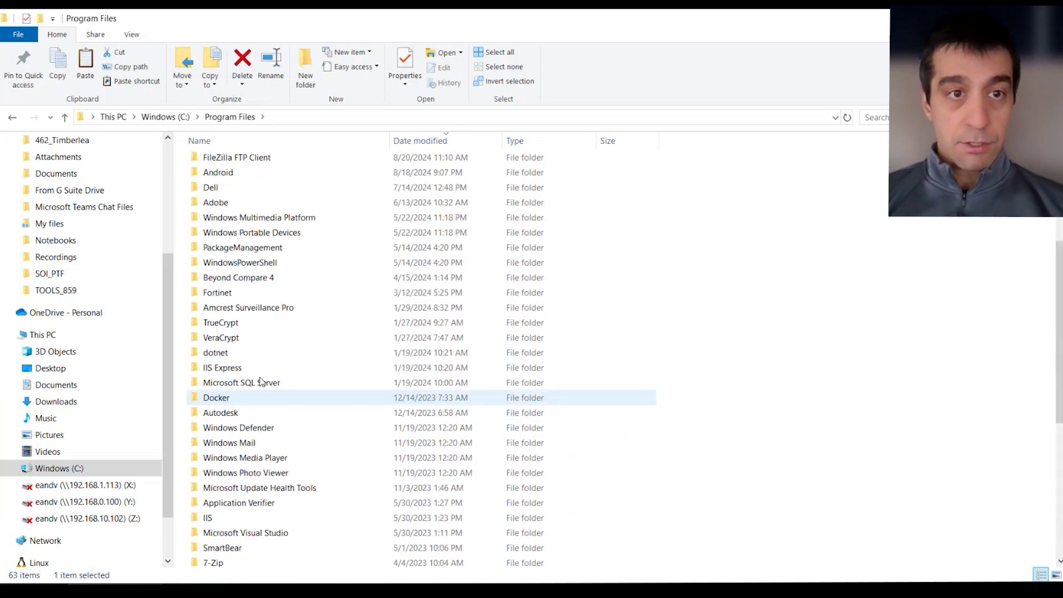
click(266, 145)
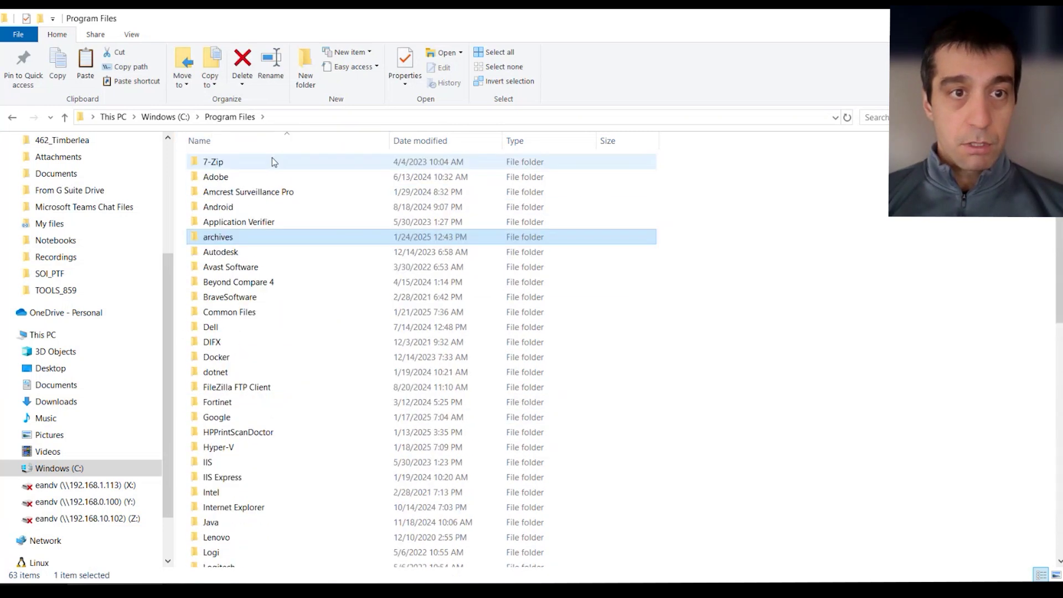
click(219, 237)
text(PTF_)
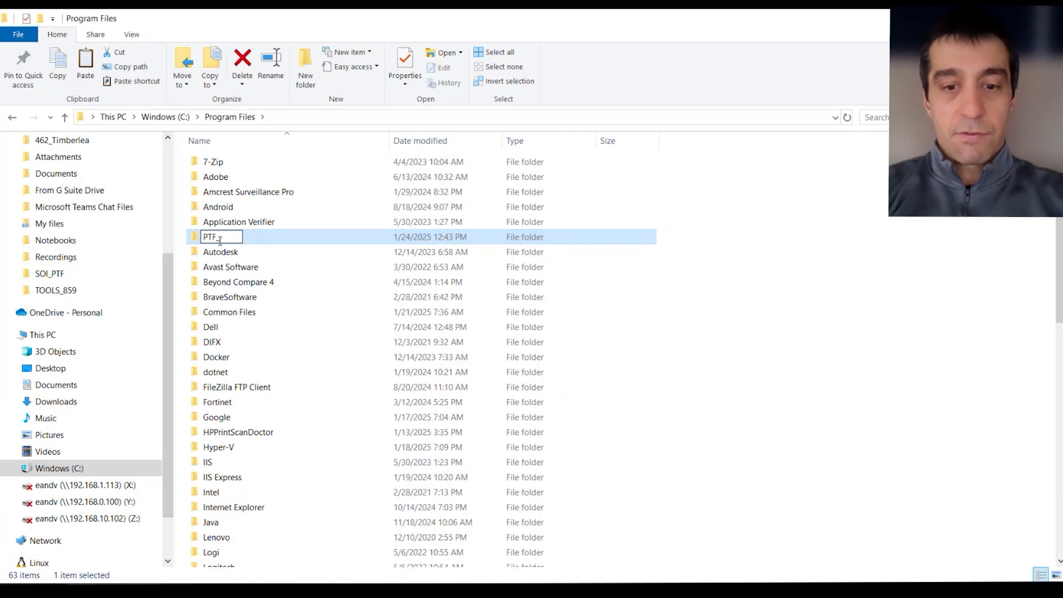
text(060)
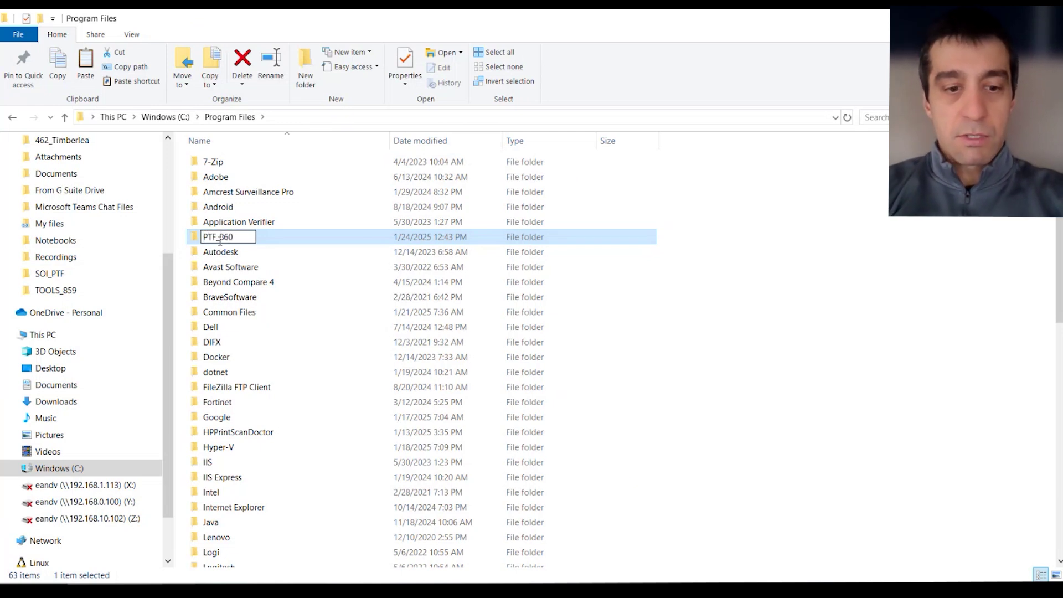
text(03)
key(Return)
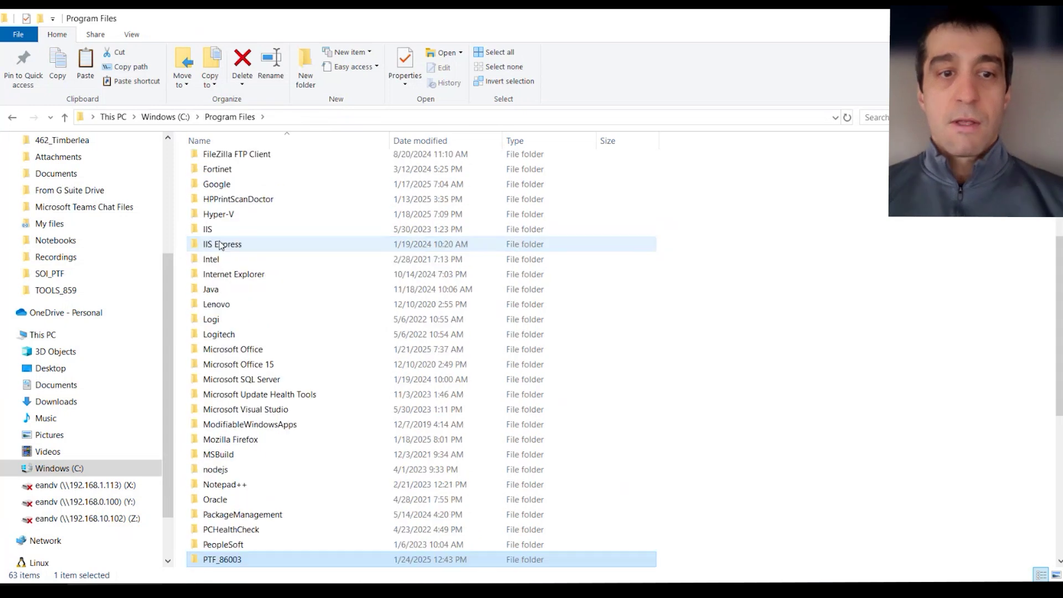
Inside PTF_86003, send PsTestFw.exe to the Desktop as a shortcut.
double_click(226, 558)
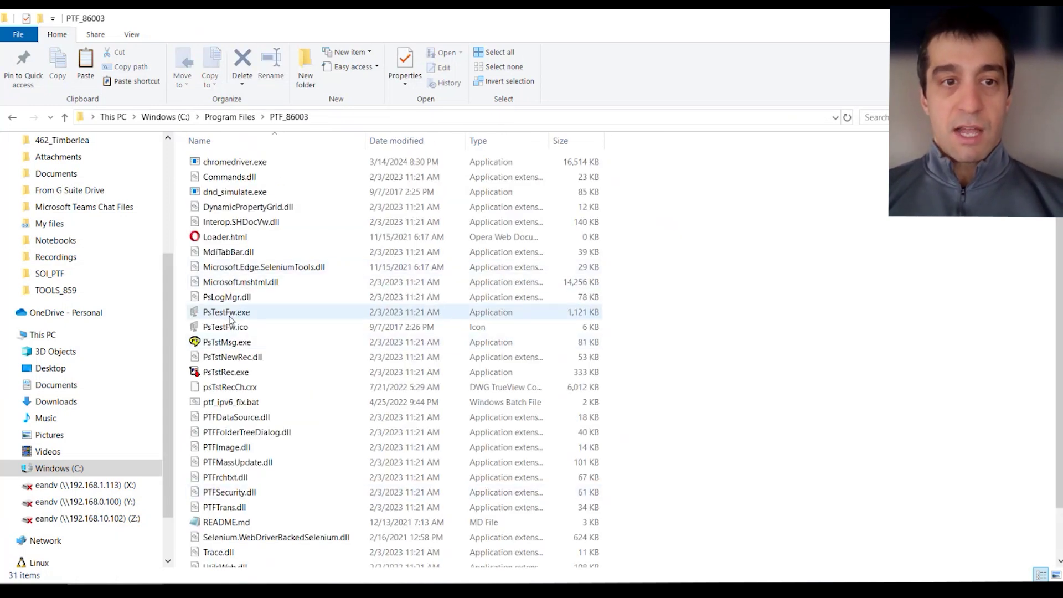
click(219, 316)
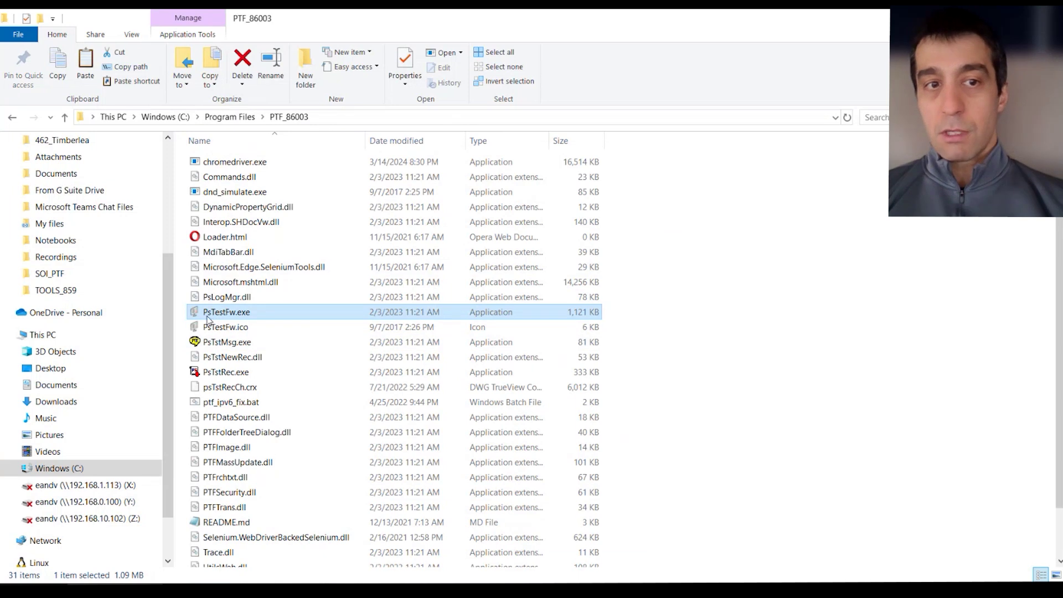
mouse_move(235, 317)
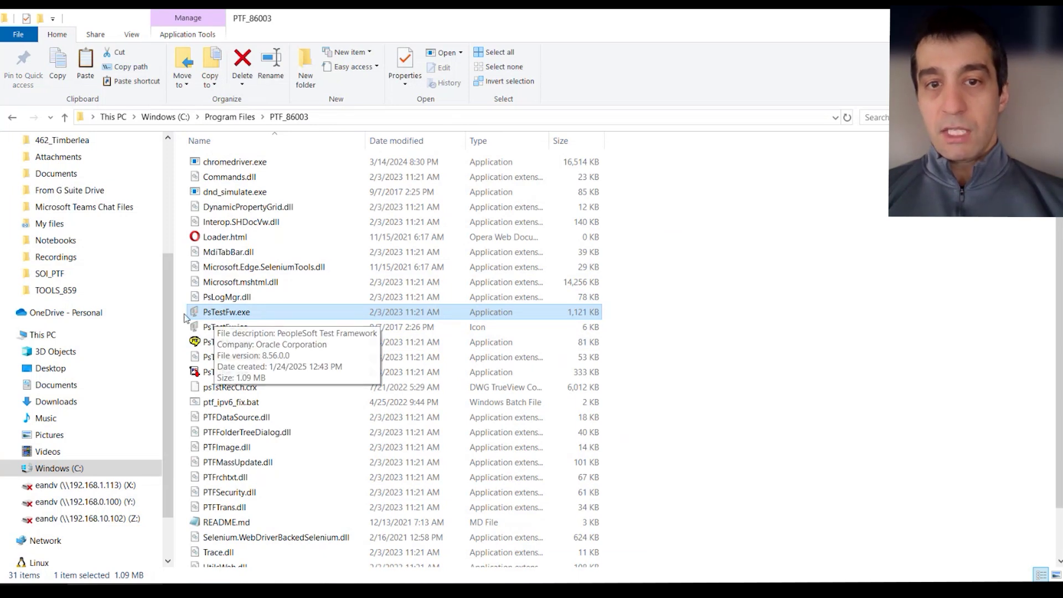
right_click(217, 313)
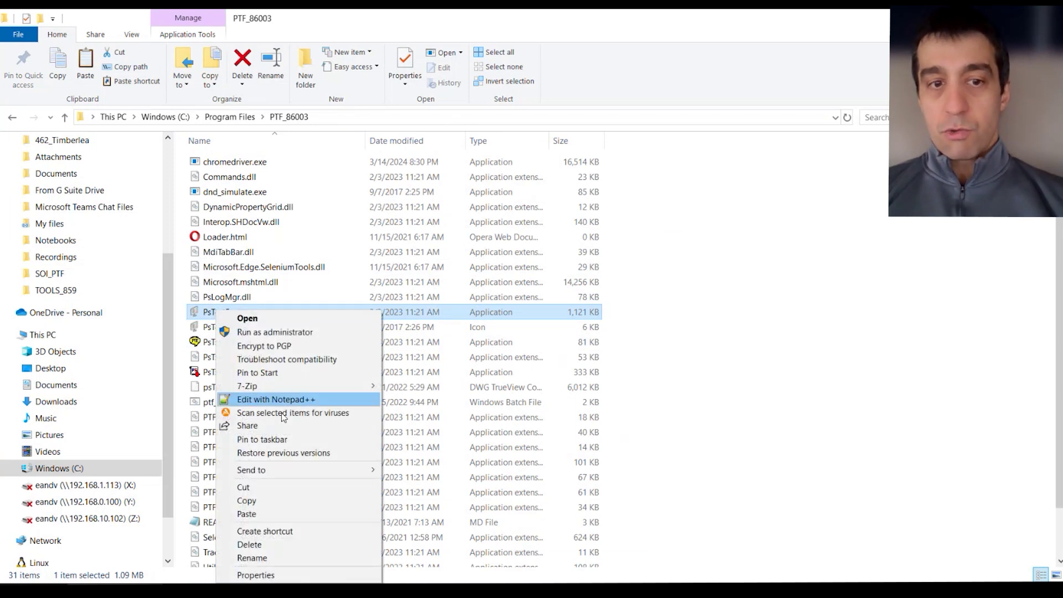
mouse_move(301, 475)
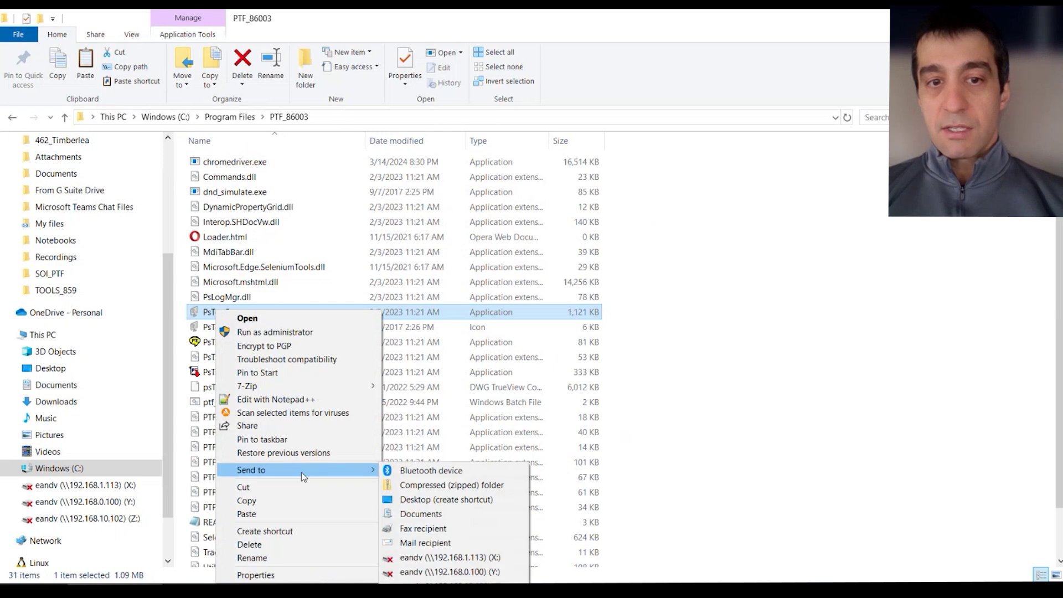
click(446, 503)
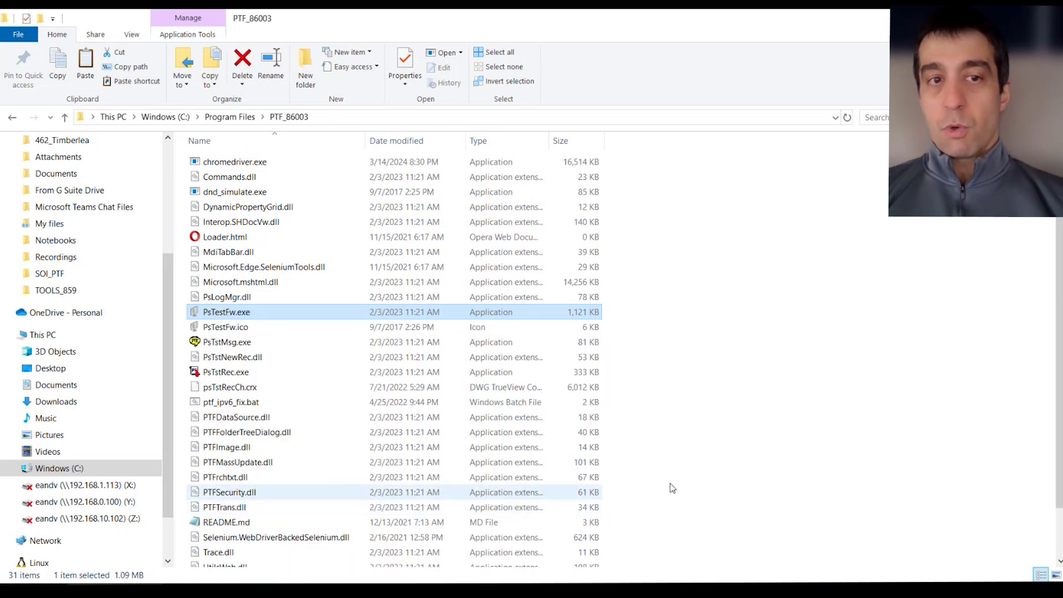
click(856, 453)
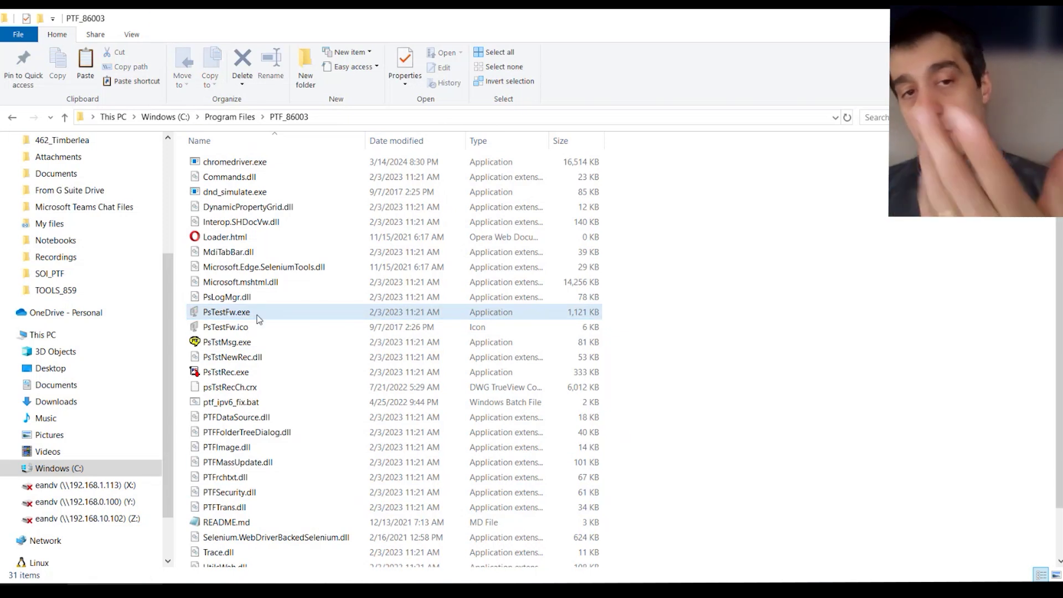
mouse_move(257, 319)
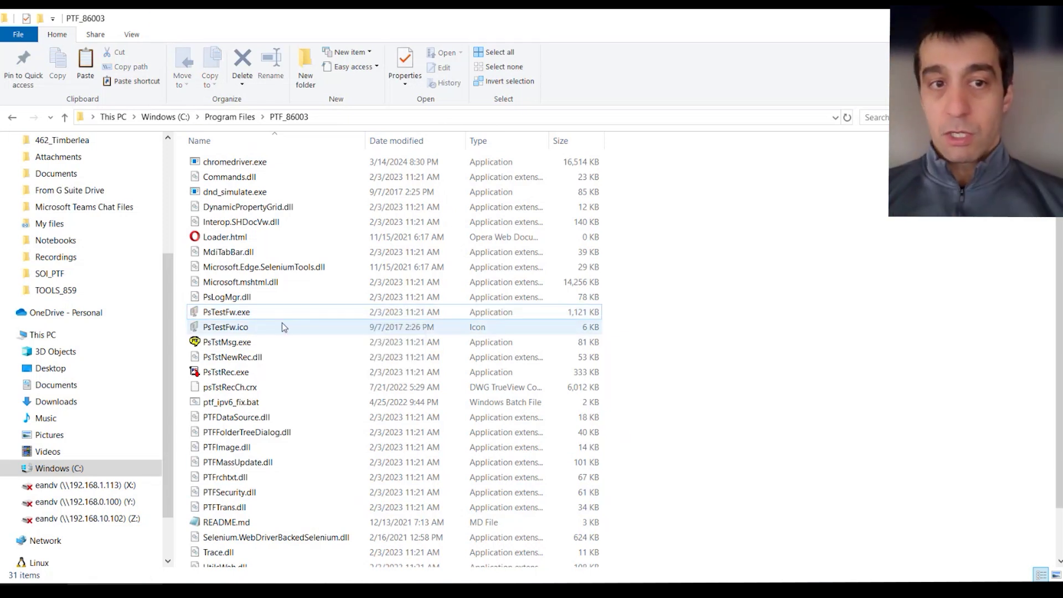
Launch PsTestFw.exe and start a new sign-on profile for FIN_PUM_50 on 192.168.251.9:8443.
double_click(244, 313)
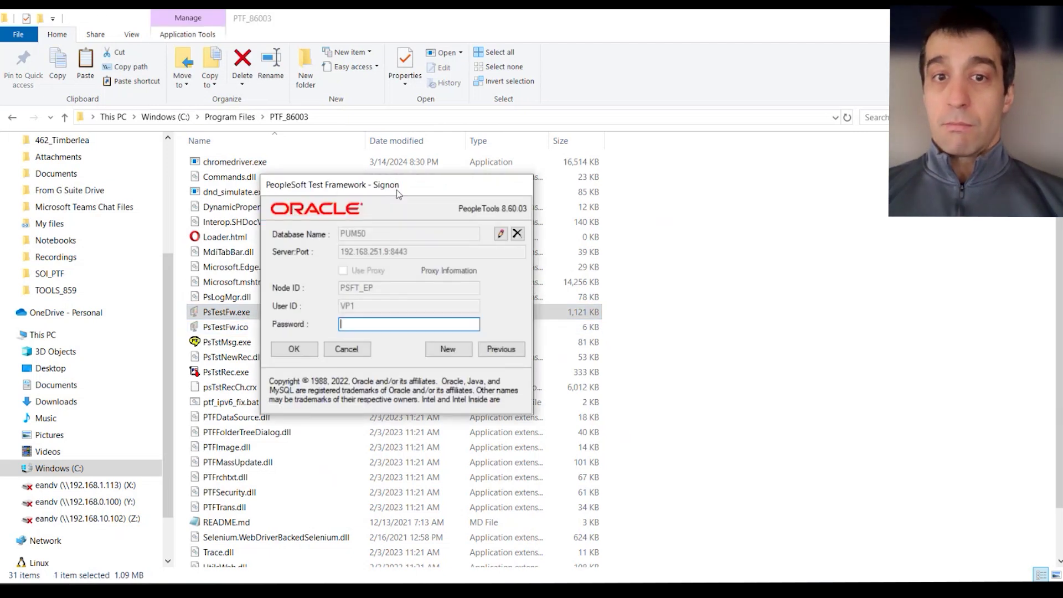
drag(391, 182, 499, 166)
click(556, 331)
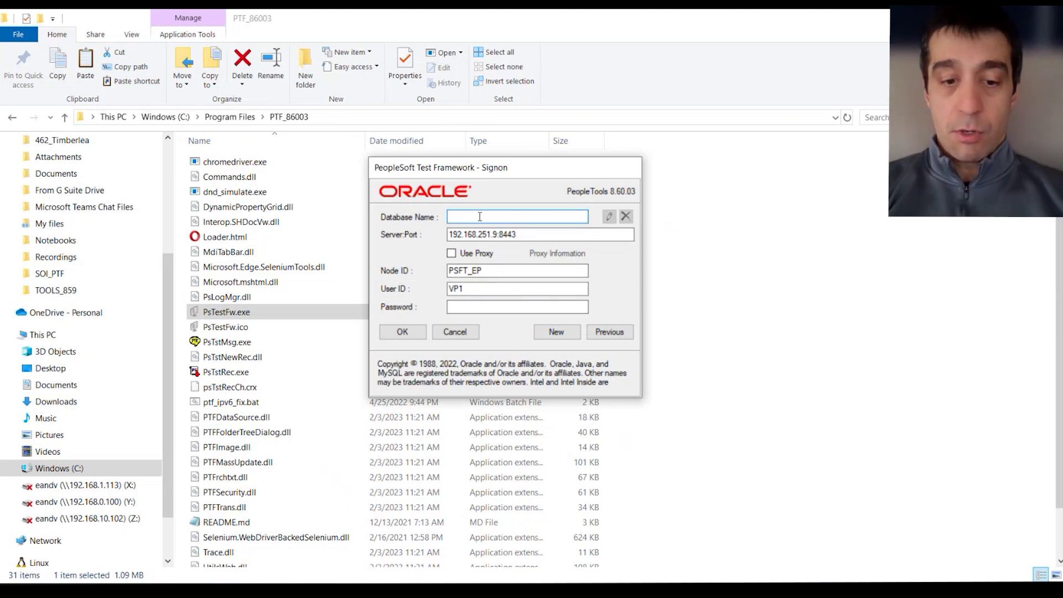
text(FIN_PU)
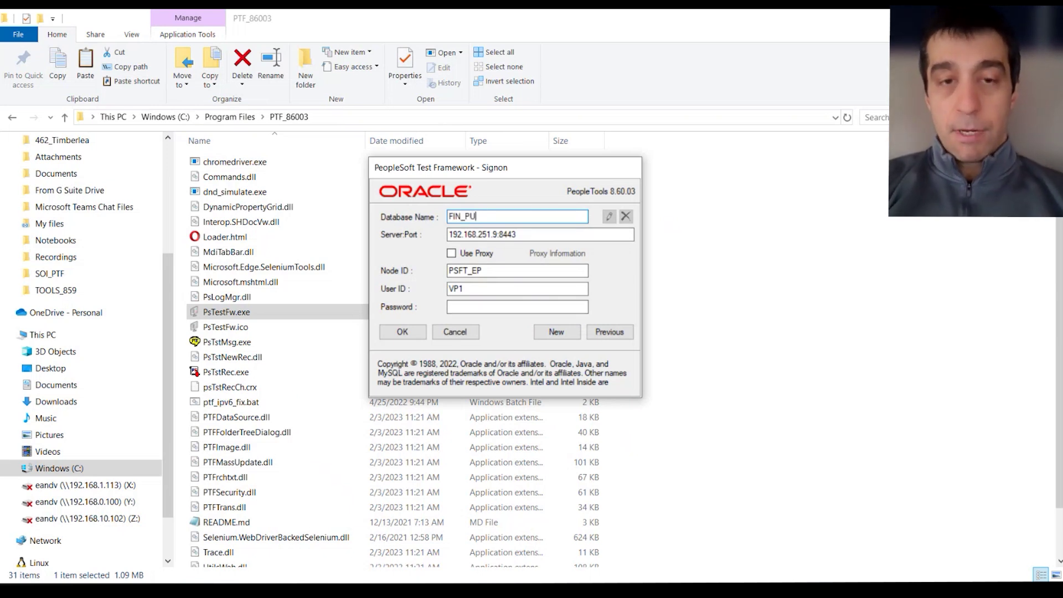
text(M_)
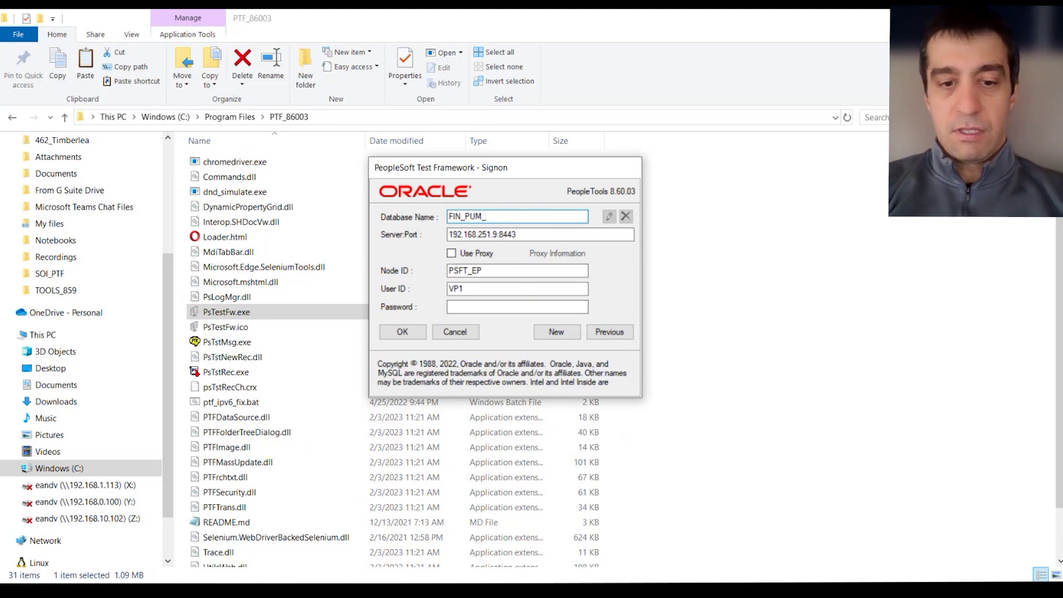
text(50)
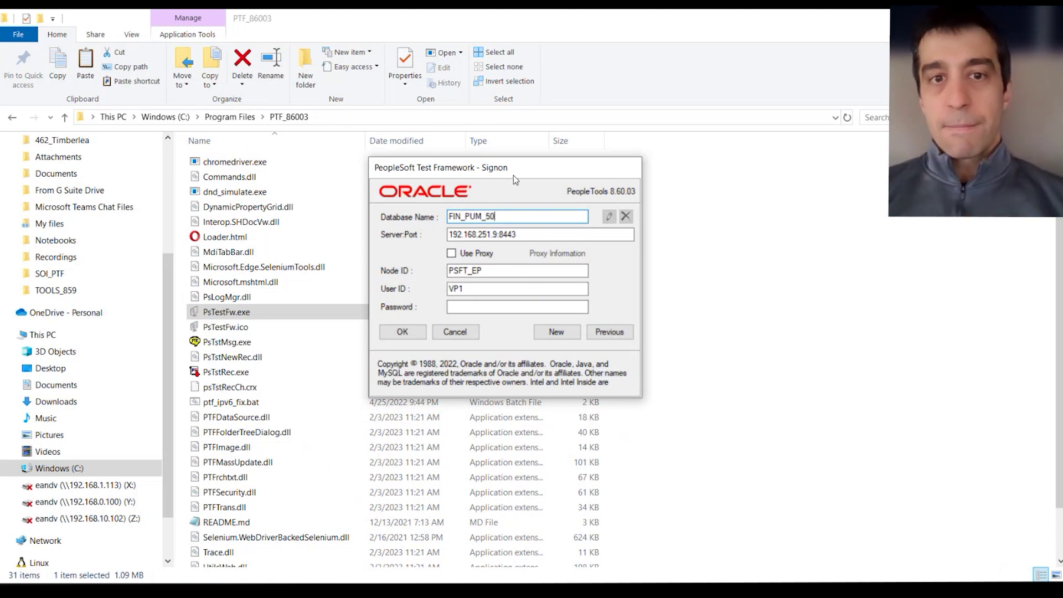
drag(497, 235, 373, 244)
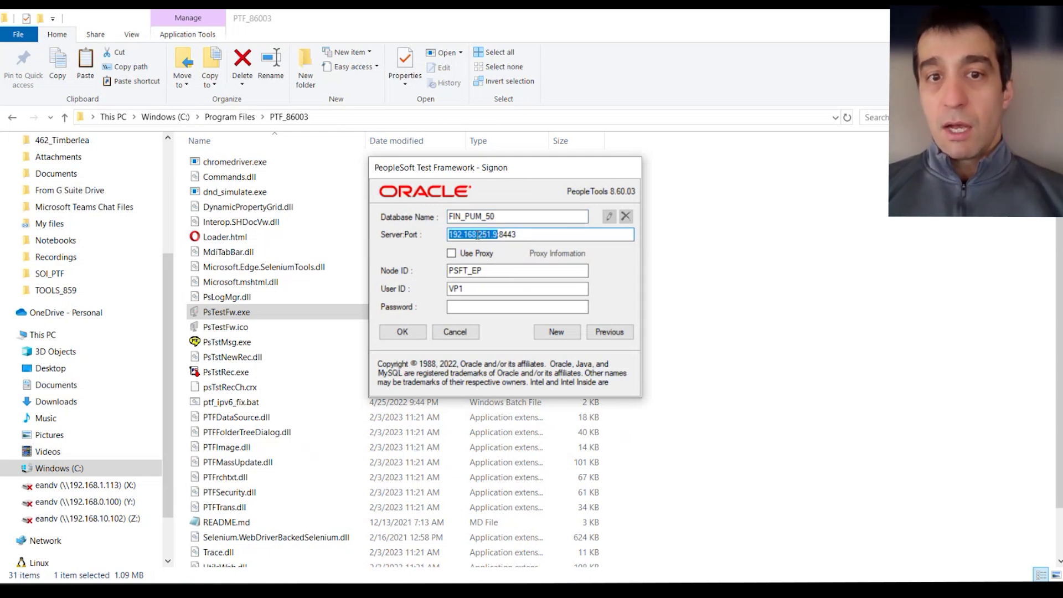
drag(516, 235, 498, 239)
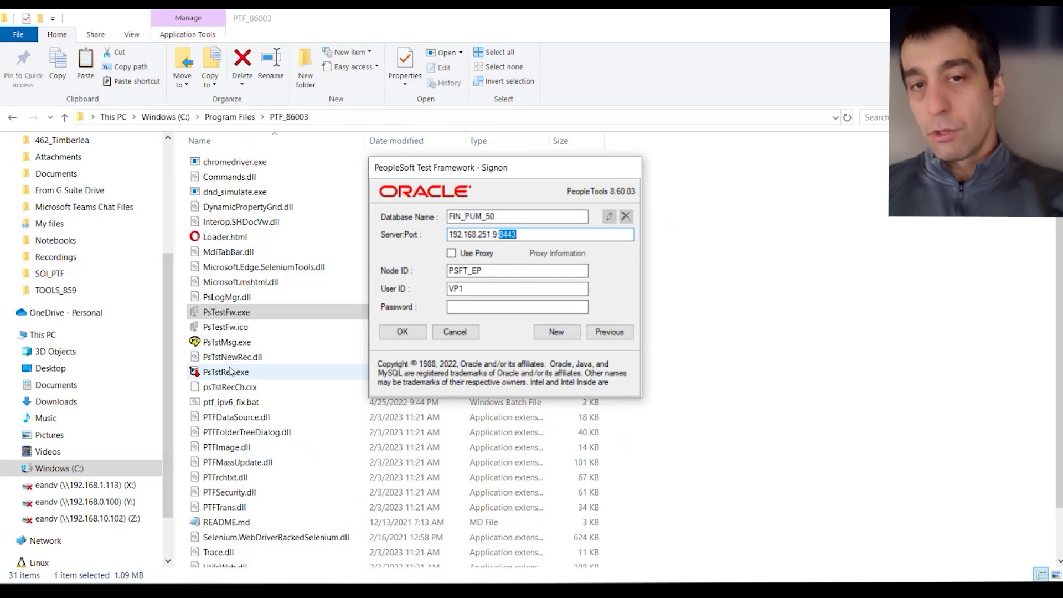
Check the server:port and PSFT_EP node, enter the account password and submit the sign-on.
click(530, 232)
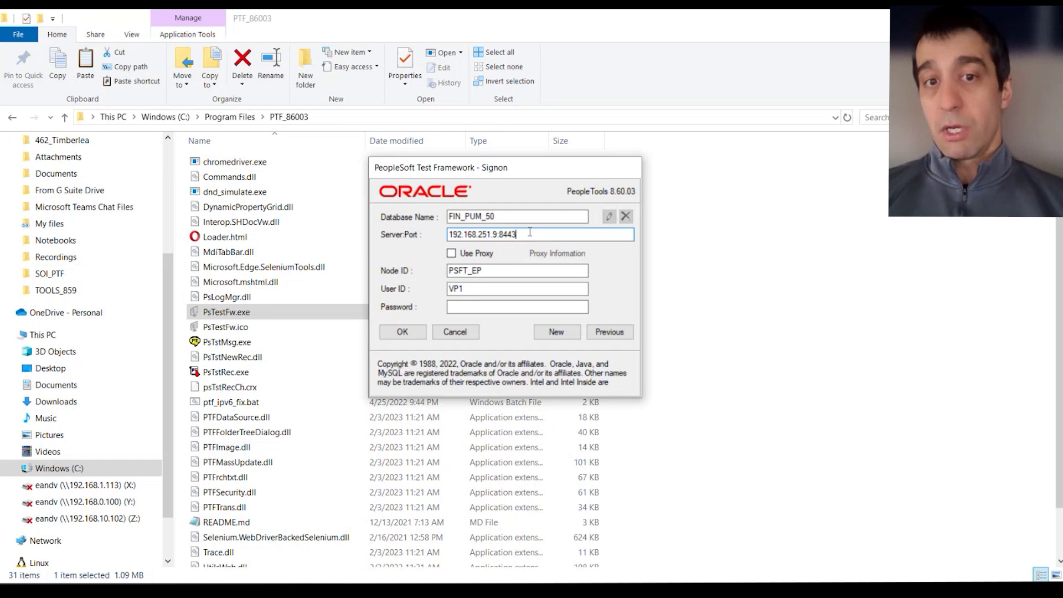
double_click(543, 234)
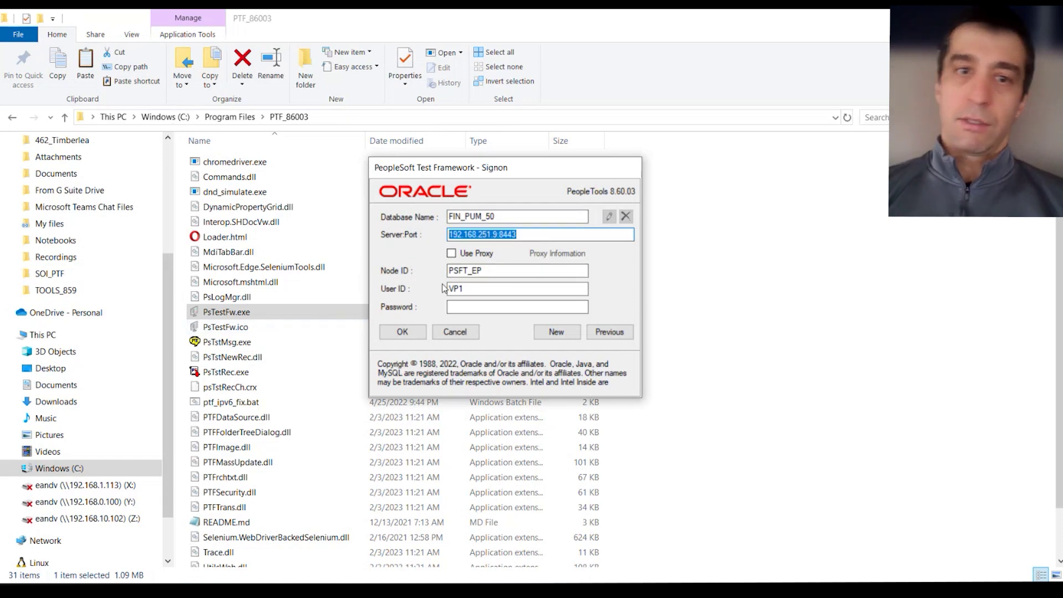
drag(505, 271, 430, 280)
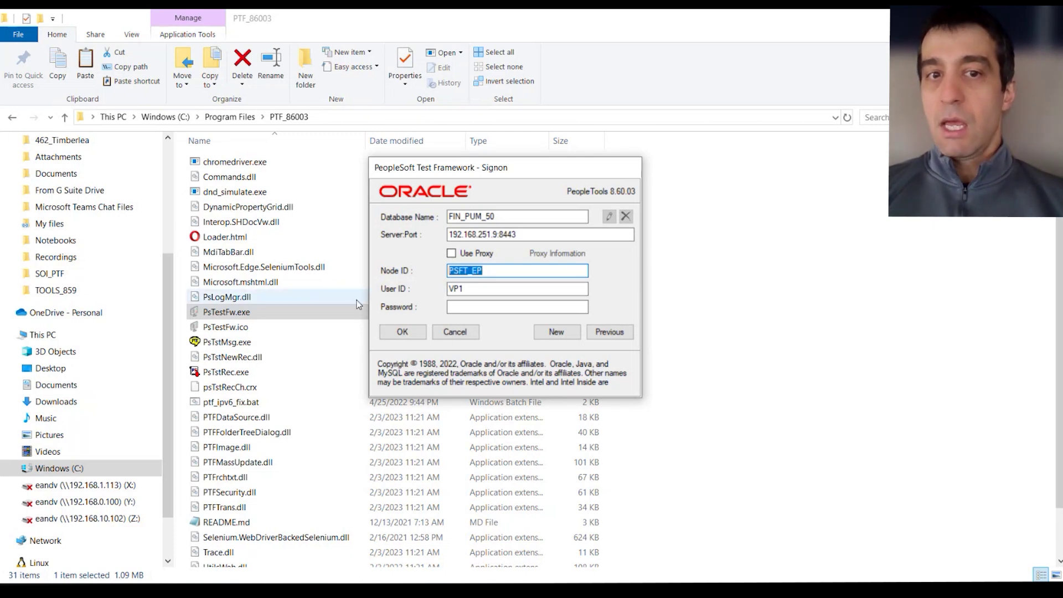
key(Tab)
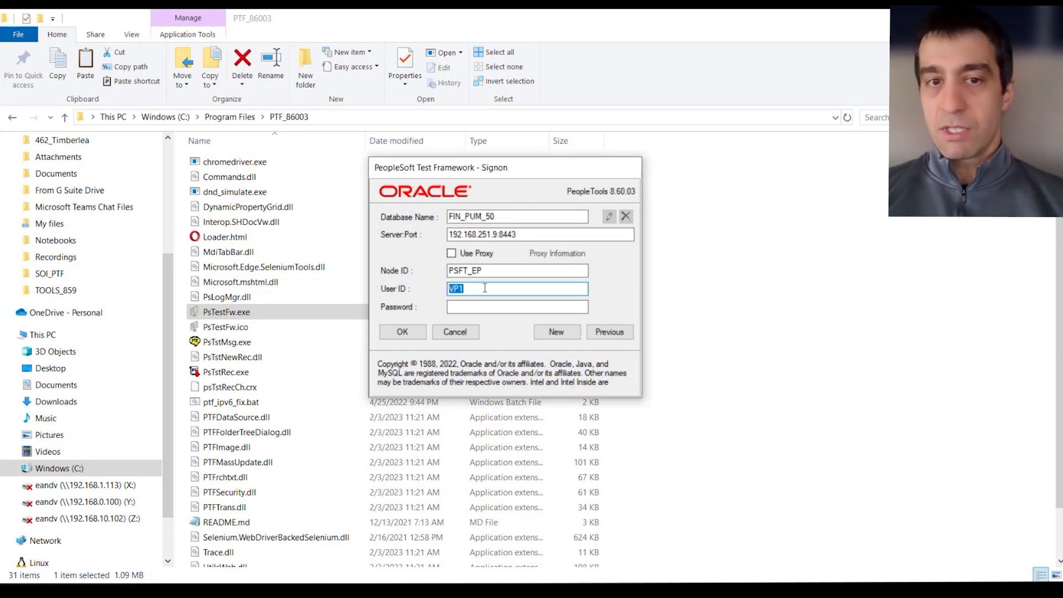
click(490, 308)
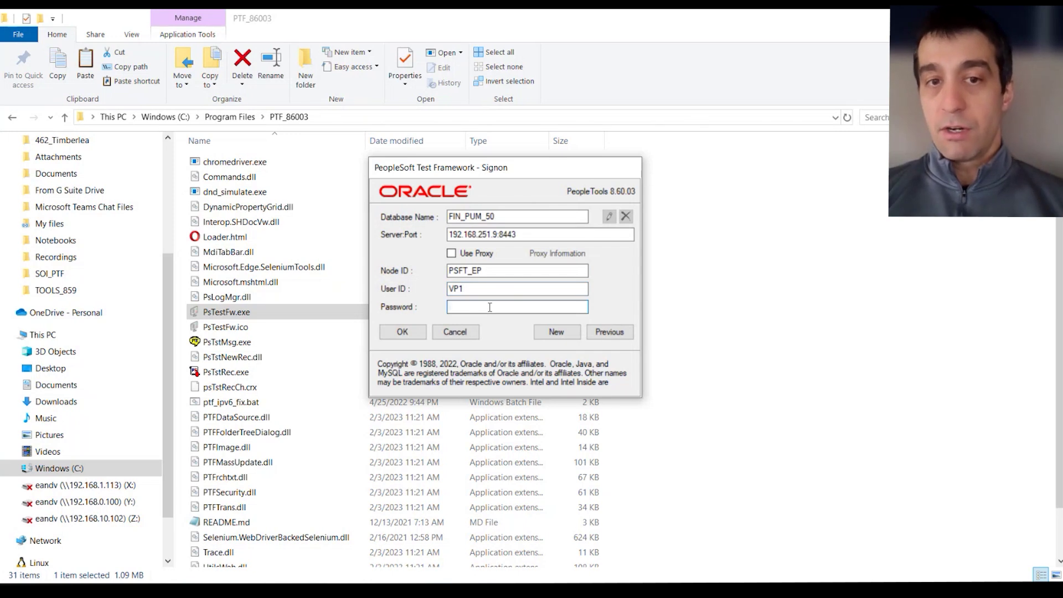
text(VP1)
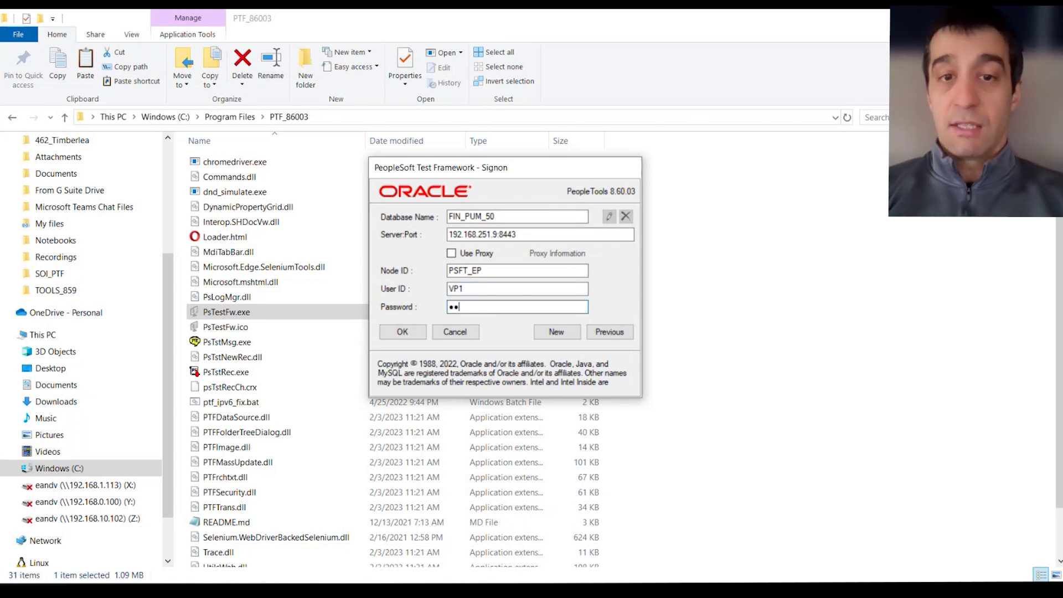
click(416, 336)
drag(587, 277, 840, 242)
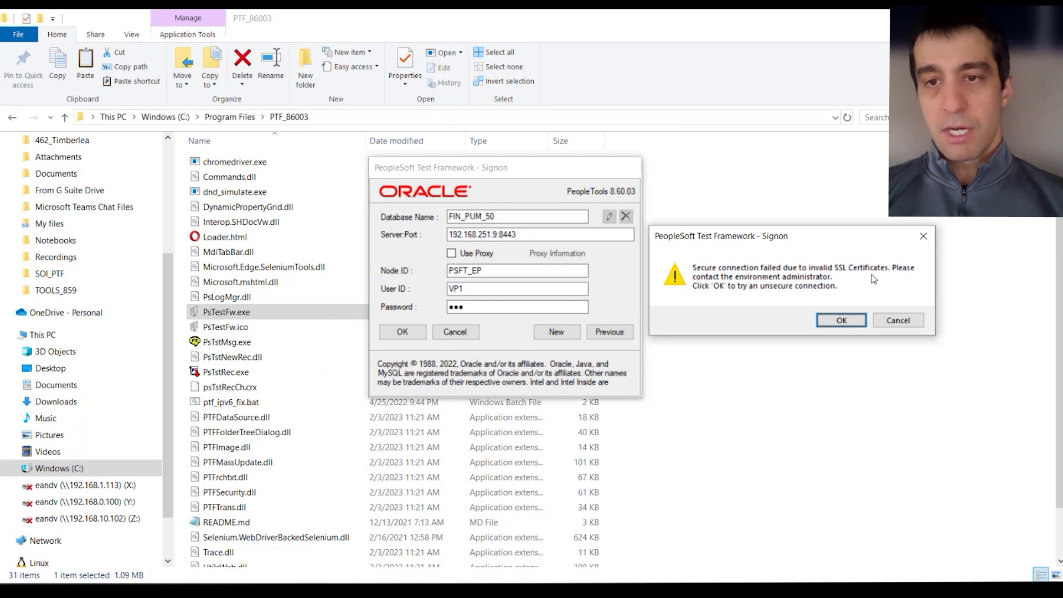
Accept the unsecure connection, decline the PT test upgrade, and narrow the FIN_PUM_50 test tree pane.
click(842, 322)
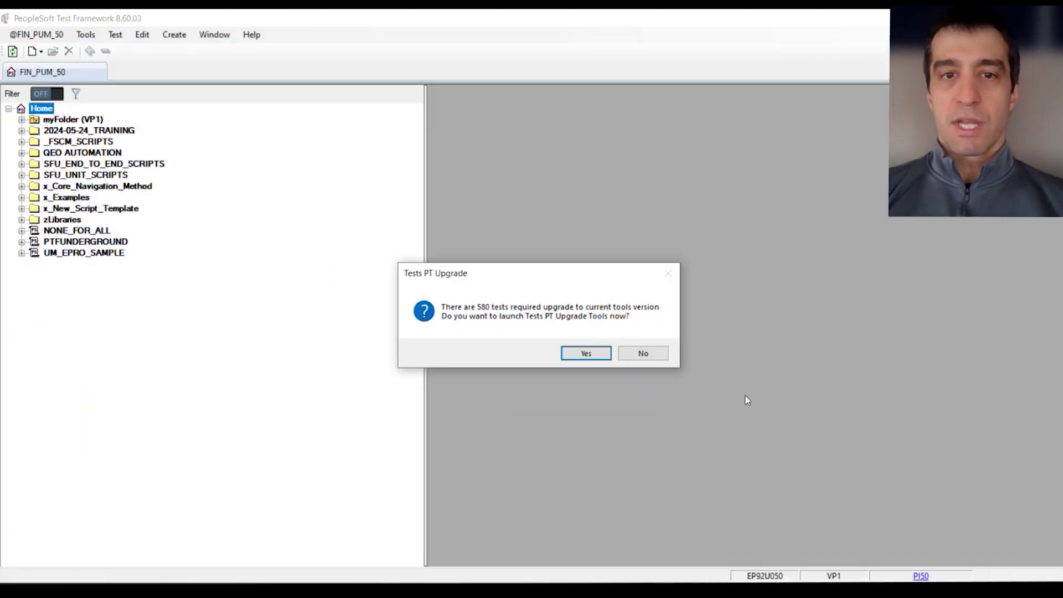
click(637, 353)
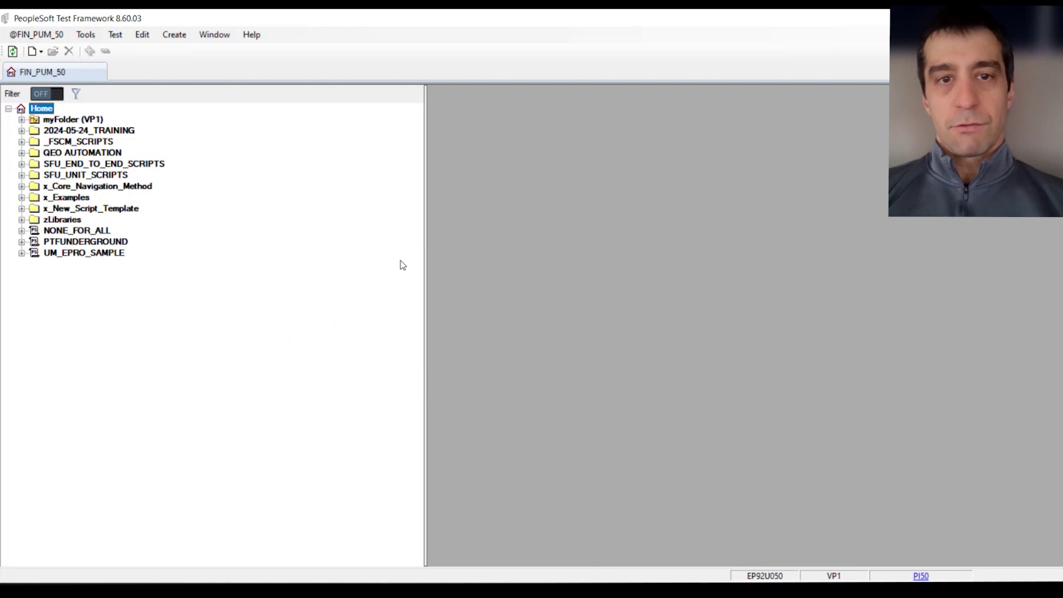
drag(425, 259, 257, 294)
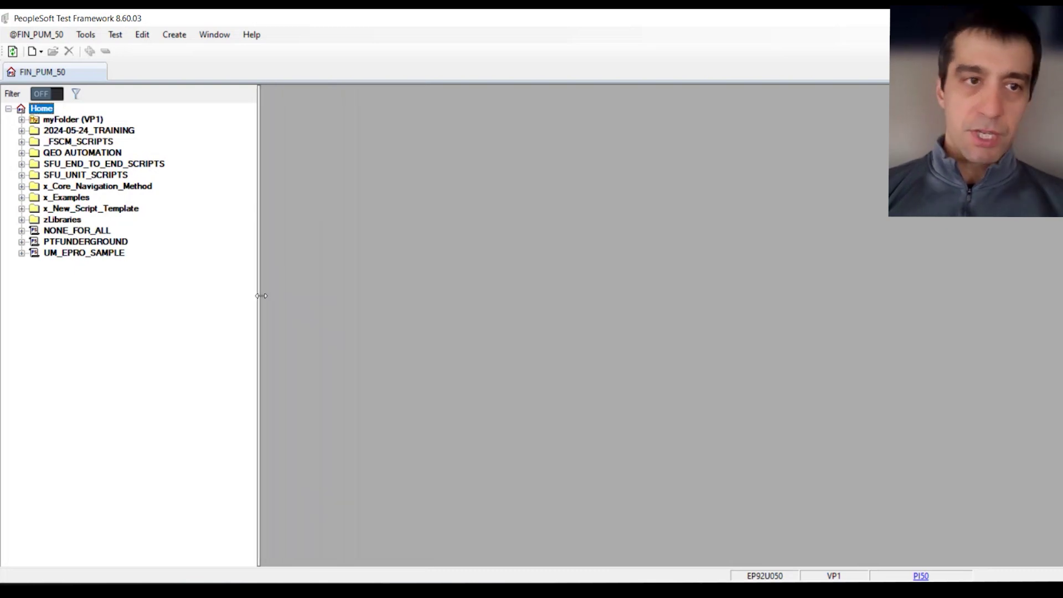